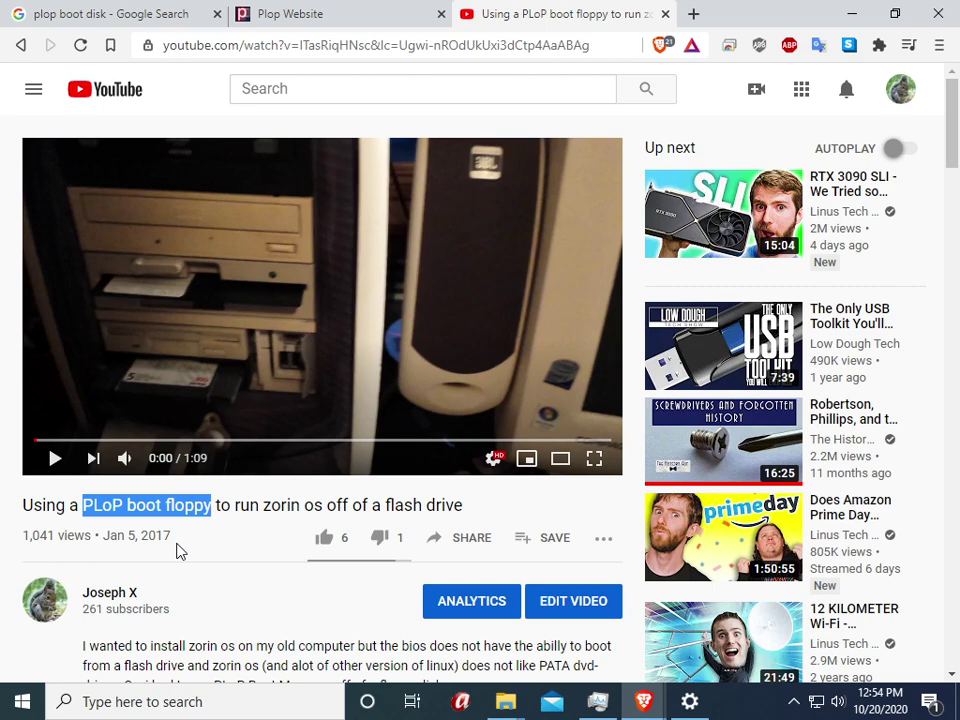
- Scroll the video page and highlight 'PLoP boot floppy' in the video title
scroll(182, 551, "down", 4)
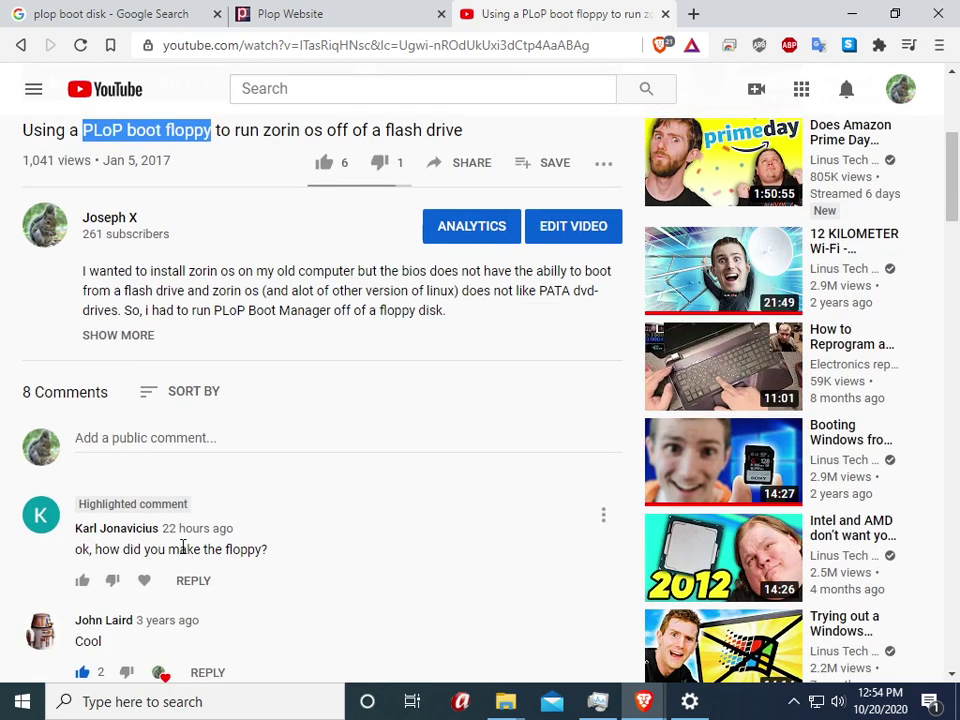
scroll(182, 548, "down", 1)
left_click_drag(270, 457, 94, 457)
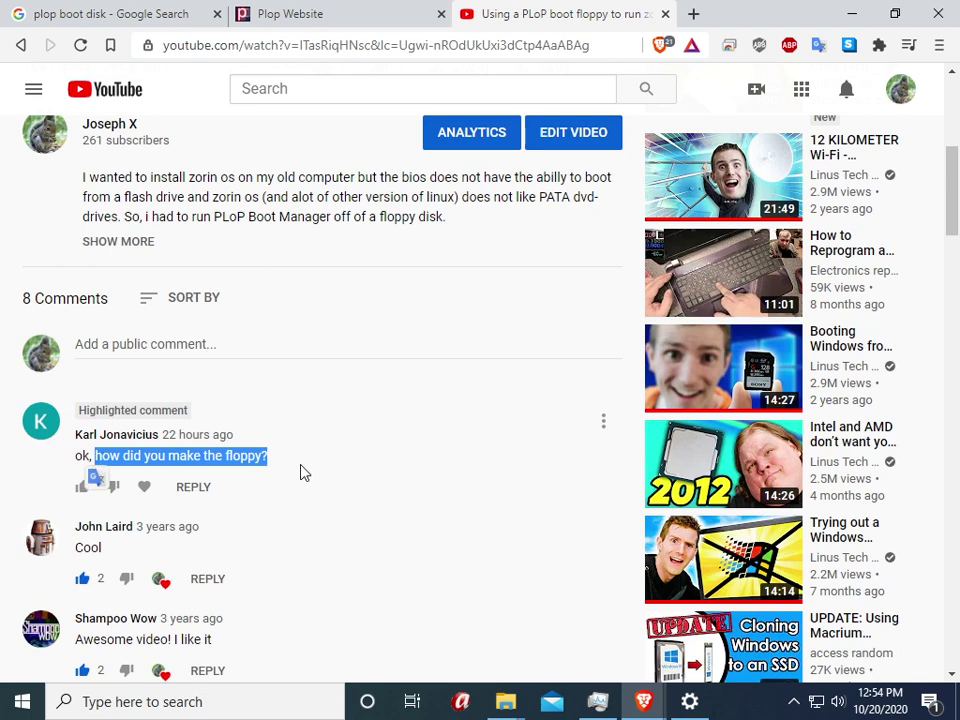
scroll(296, 471, "up", 3)
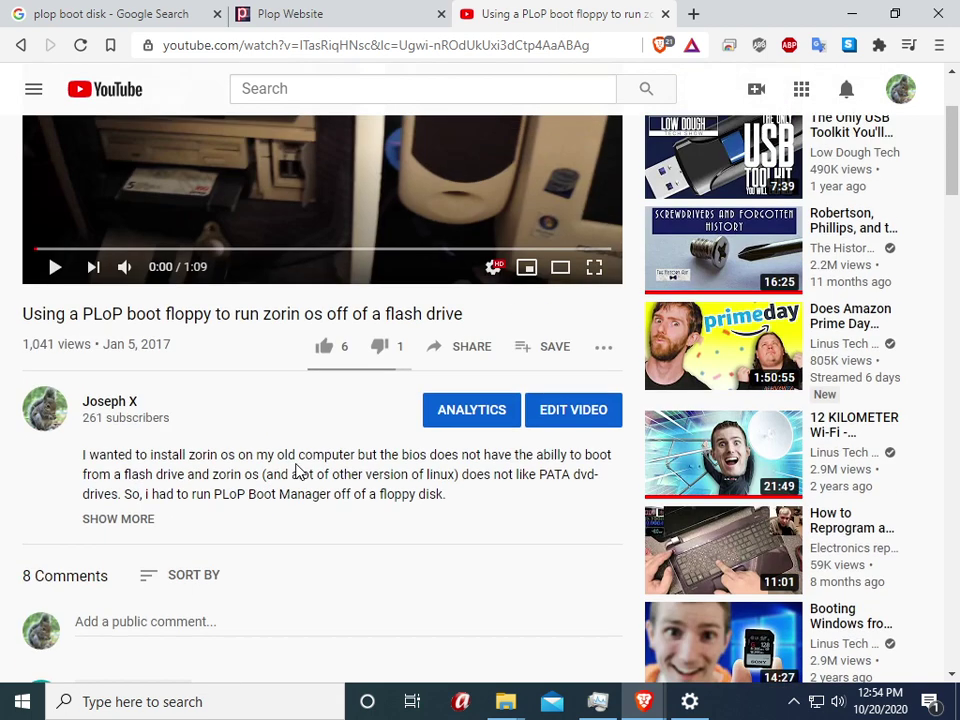
left_click_drag(84, 320, 214, 318)
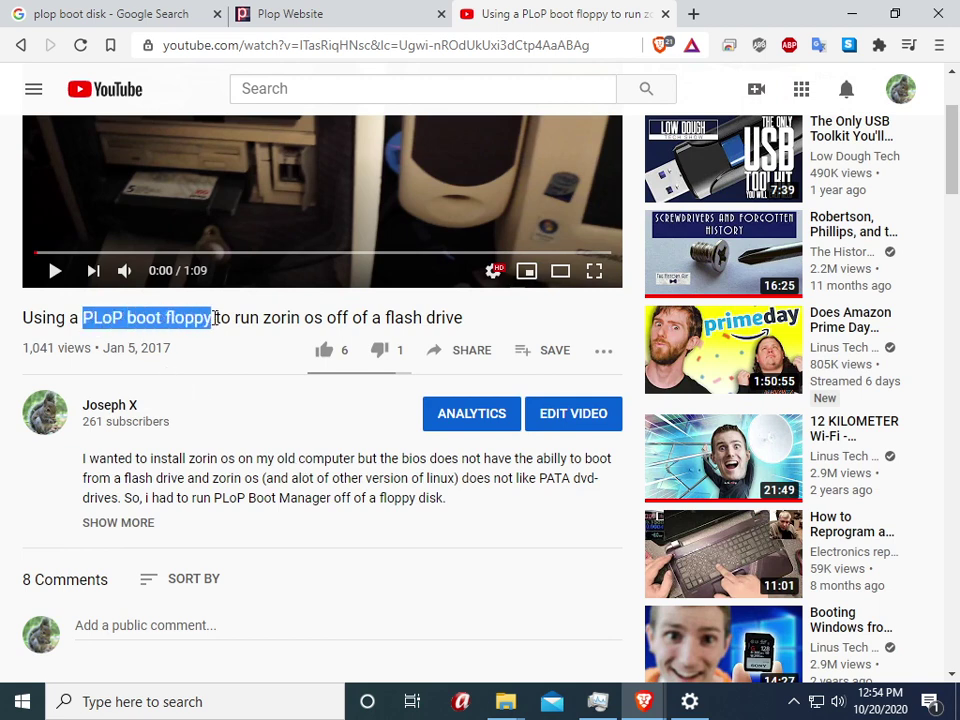
left_click(214, 410)
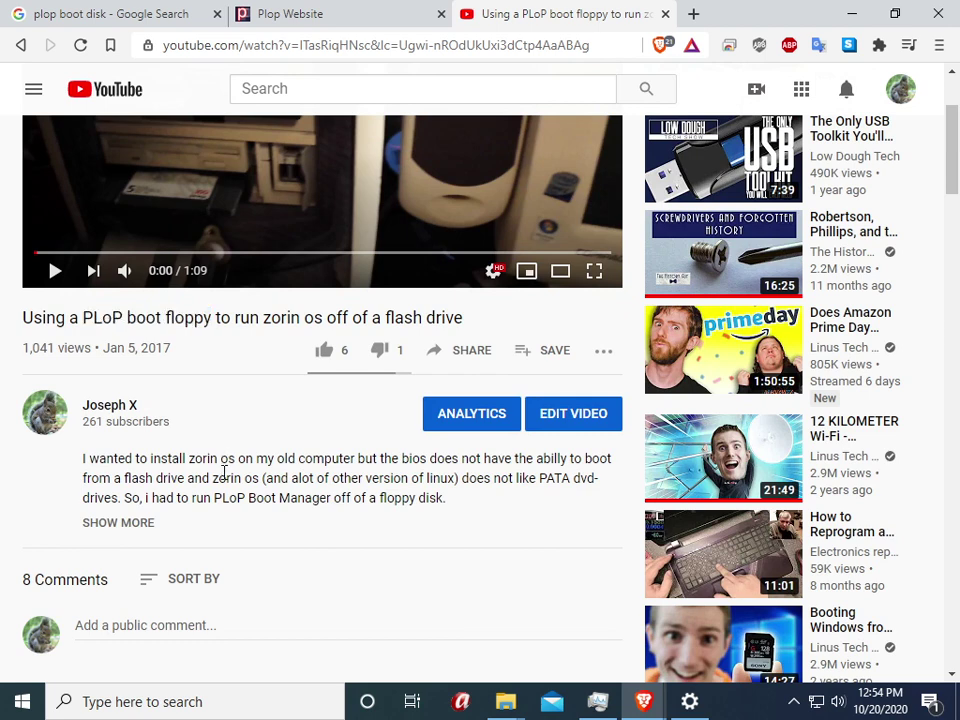
- Compare the Plop site with the Google results, then open the Plop Boot Managers page
left_click(303, 22)
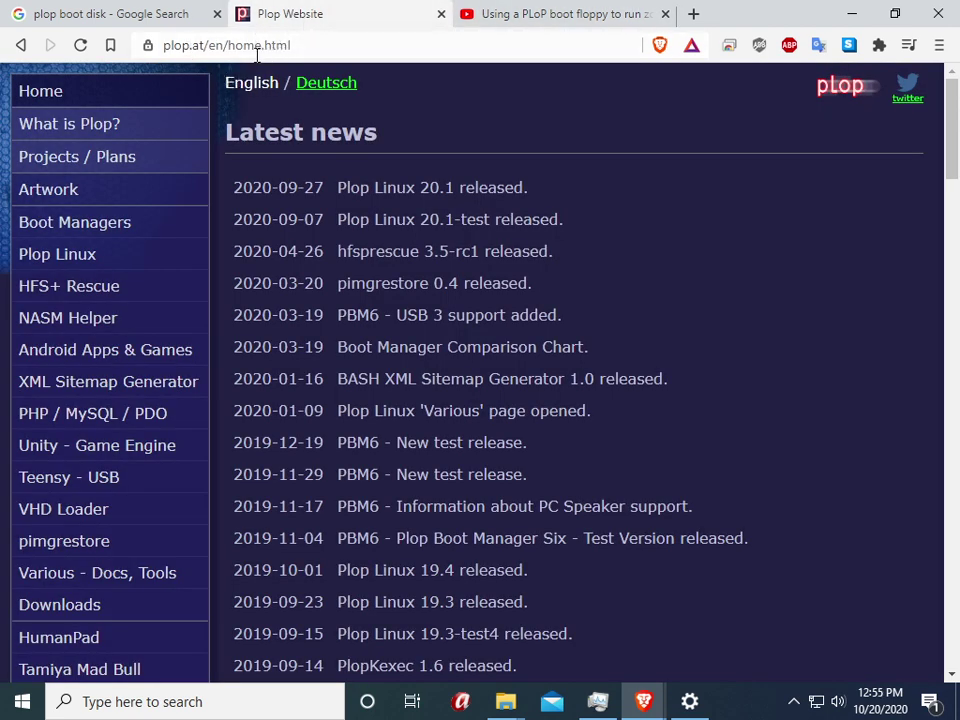
left_click(129, 17)
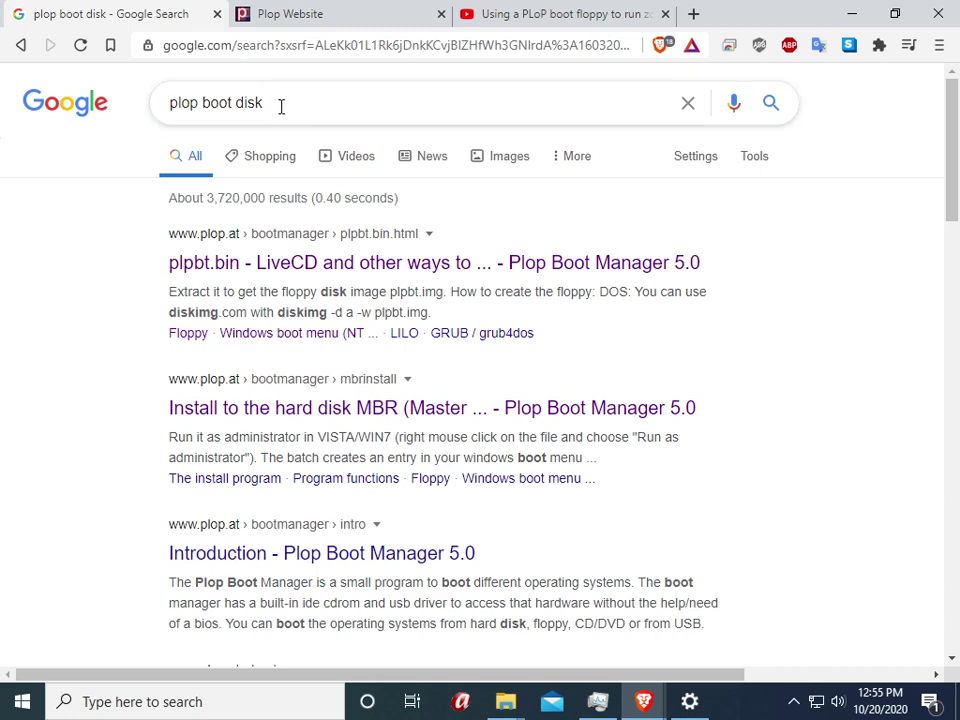
left_click(286, 22)
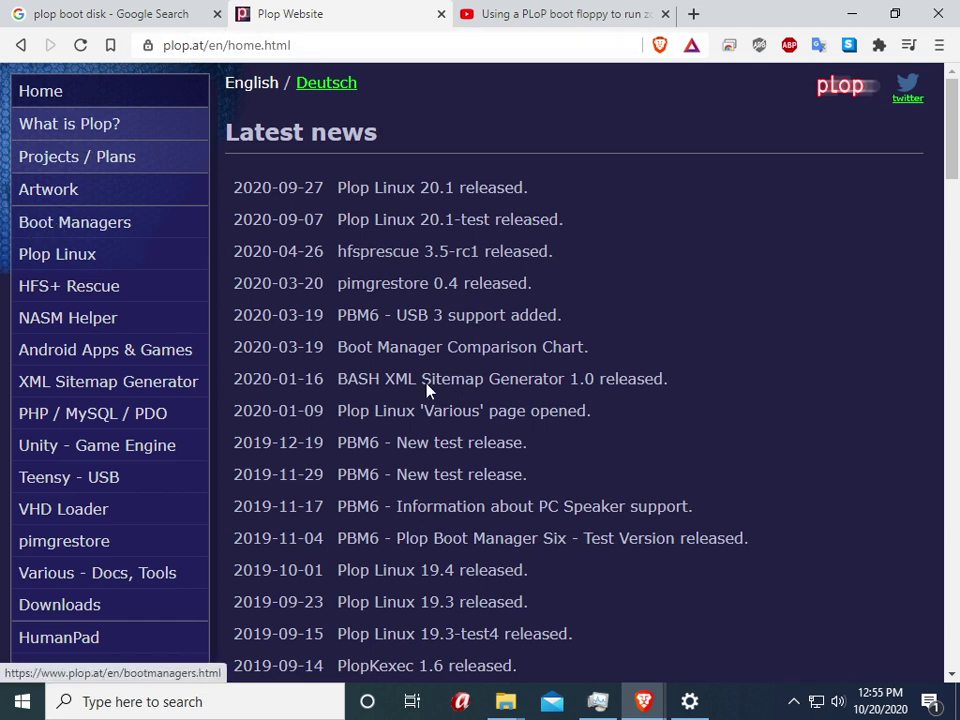
left_click(84, 234)
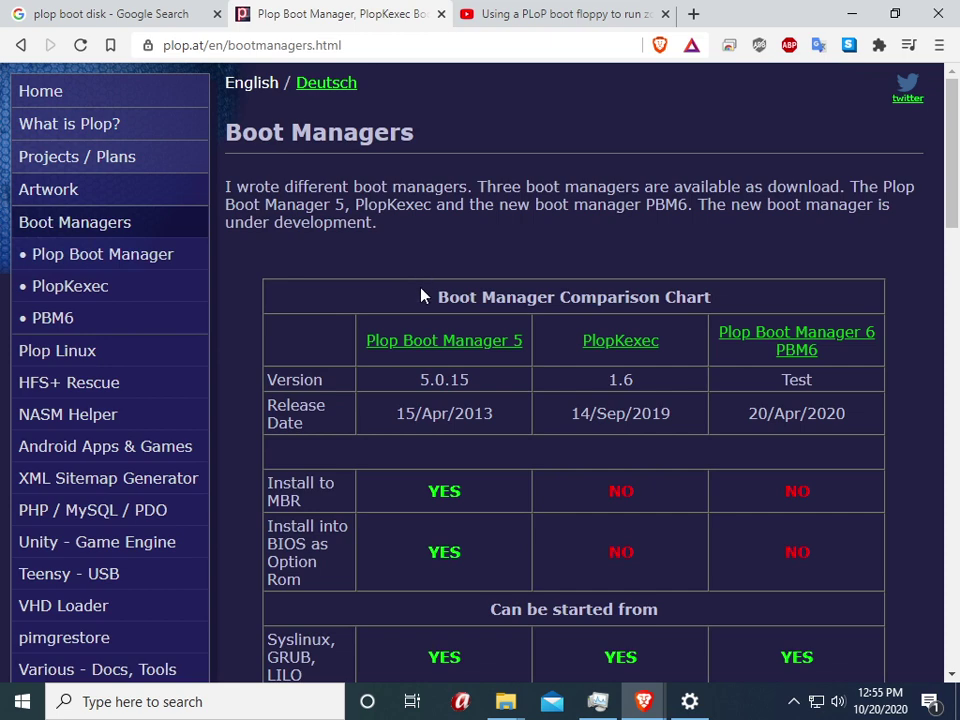
scroll(418, 290, "down", 1)
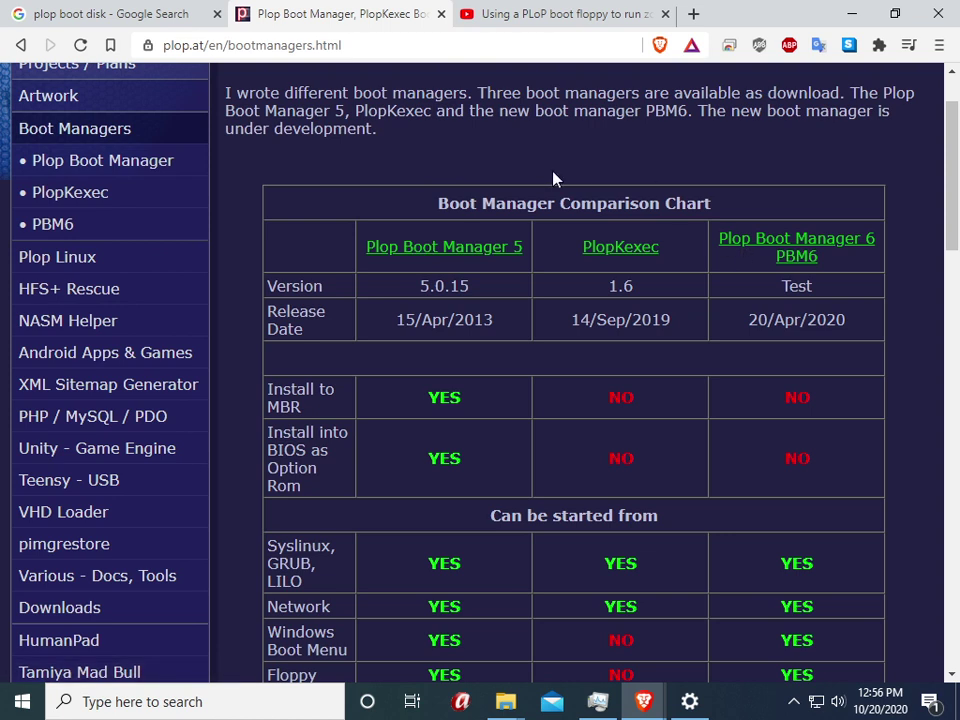
- Open Plop Boot Manager 5 and its plpbt.bin page in new tabs, plus the Download page
right_click(422, 254)
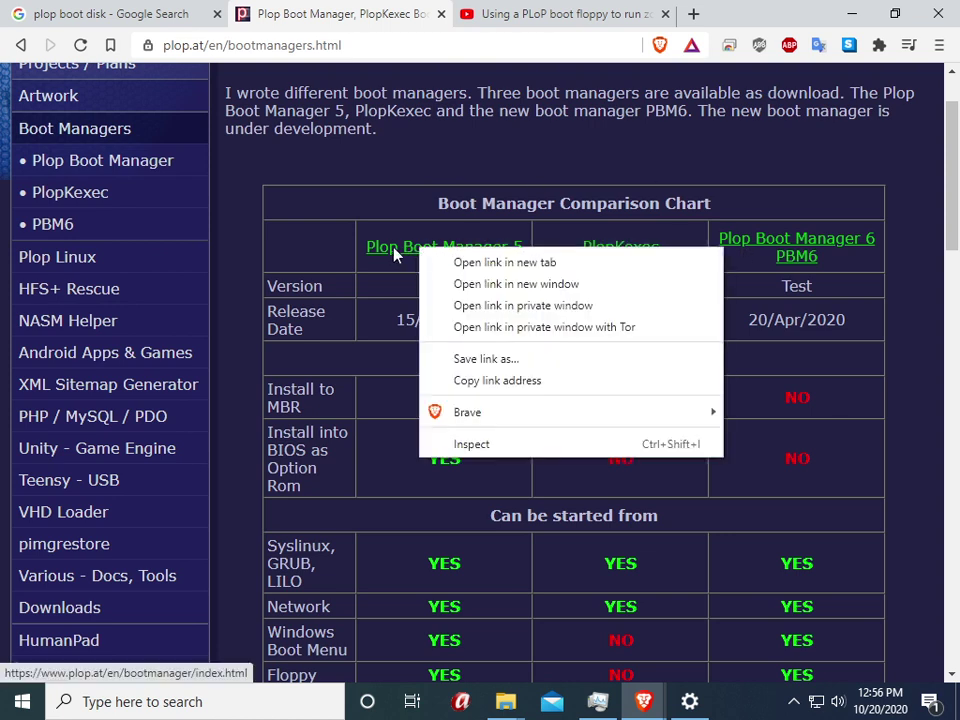
left_click(462, 264)
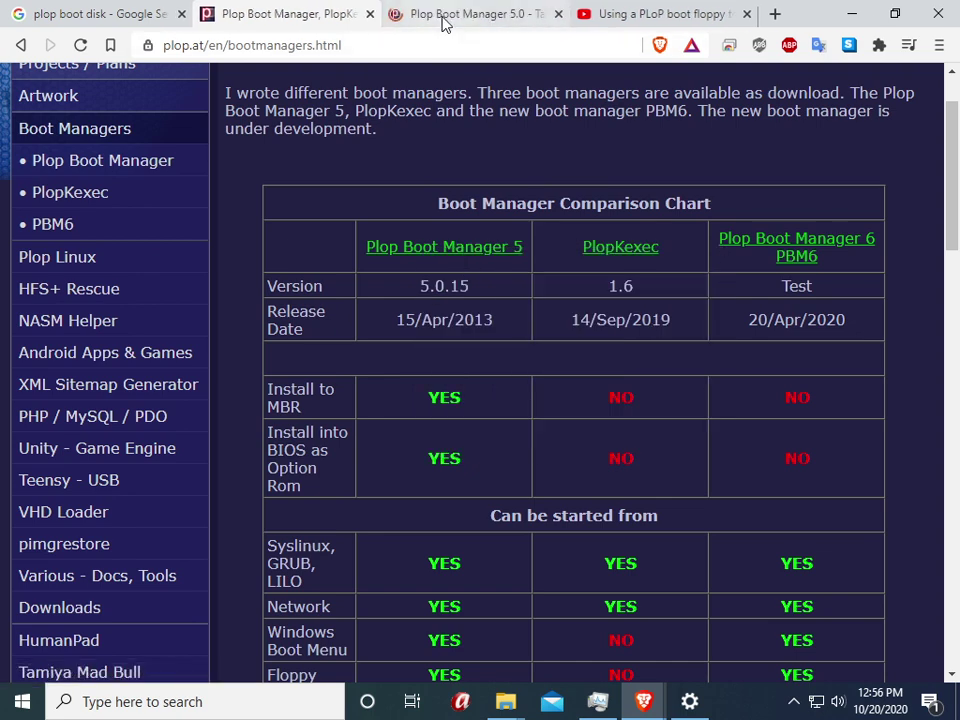
left_click(444, 22)
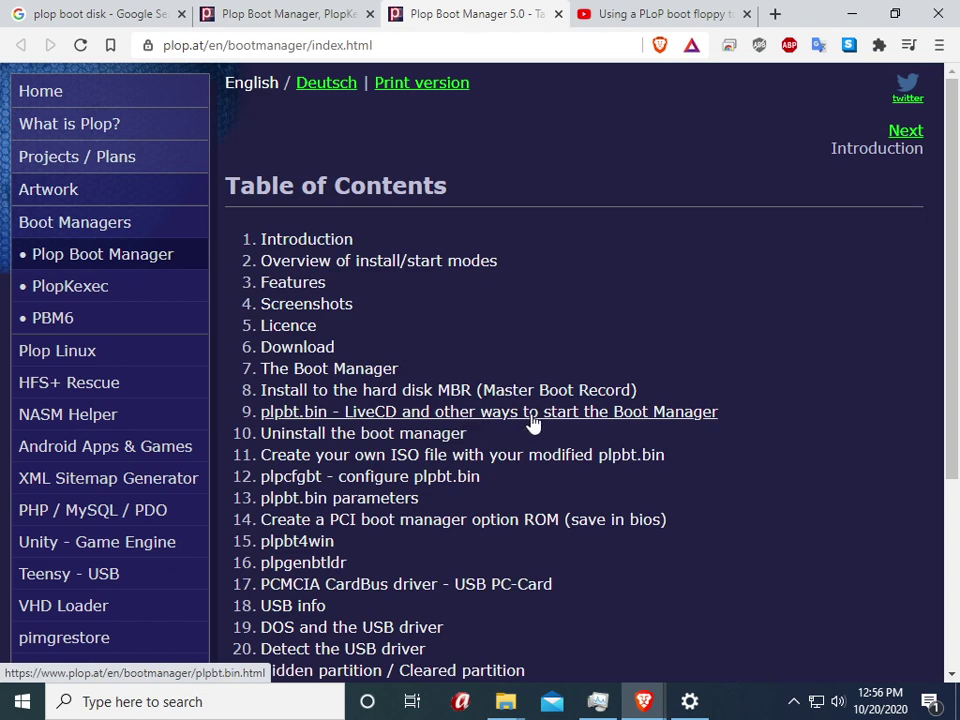
right_click(378, 420)
left_click(398, 430)
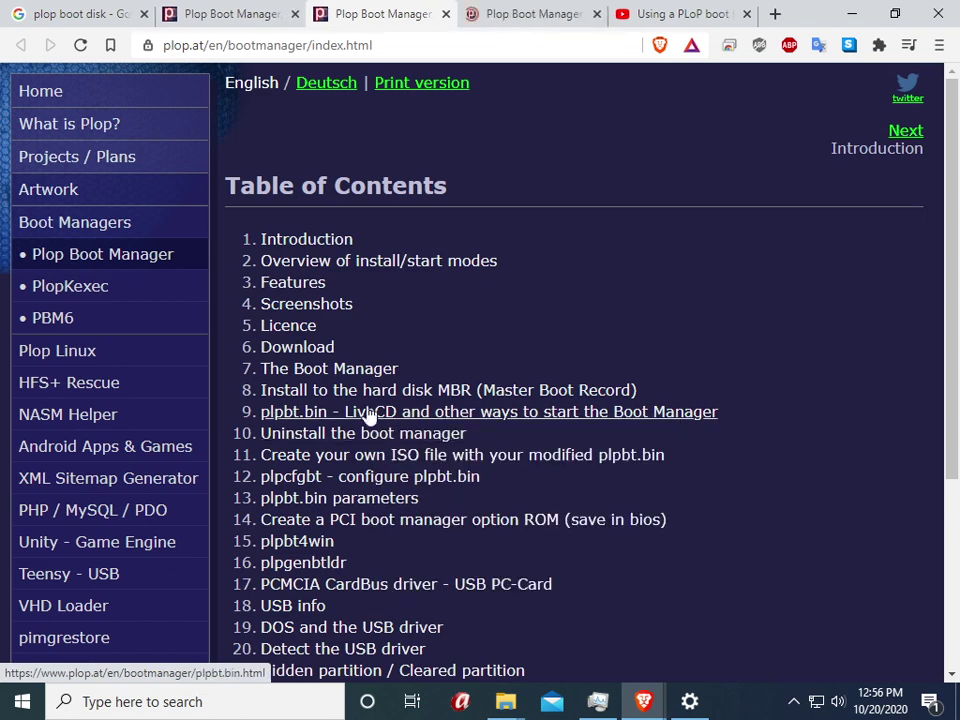
left_click(306, 352)
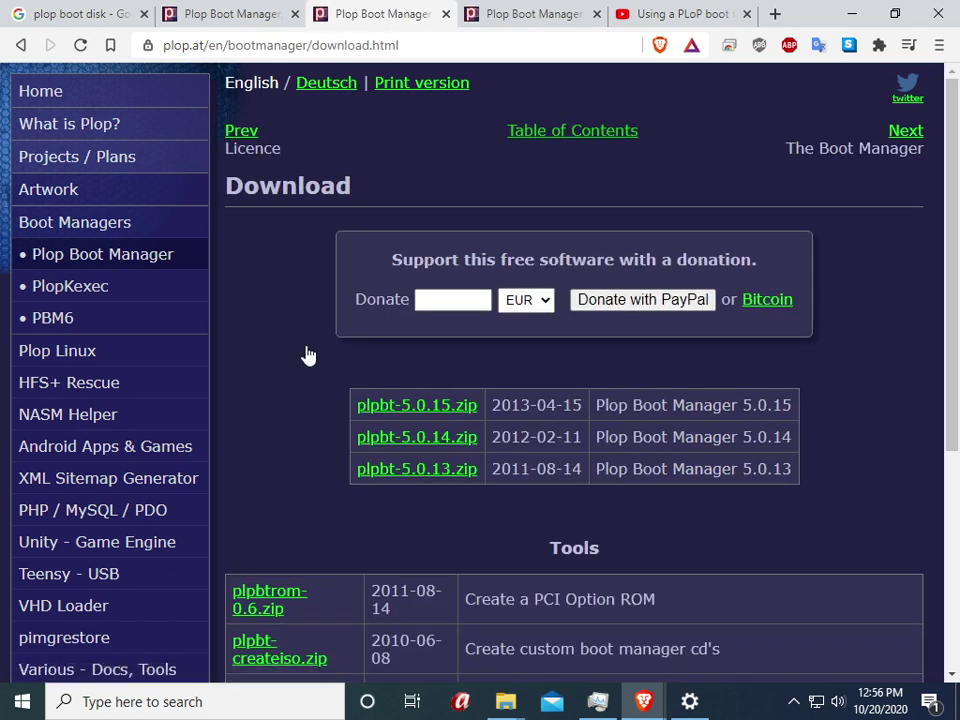
- On the plpbt.bin page, find the 1. Floppy section and highlight its Windows and Linux instructions
left_click(550, 20)
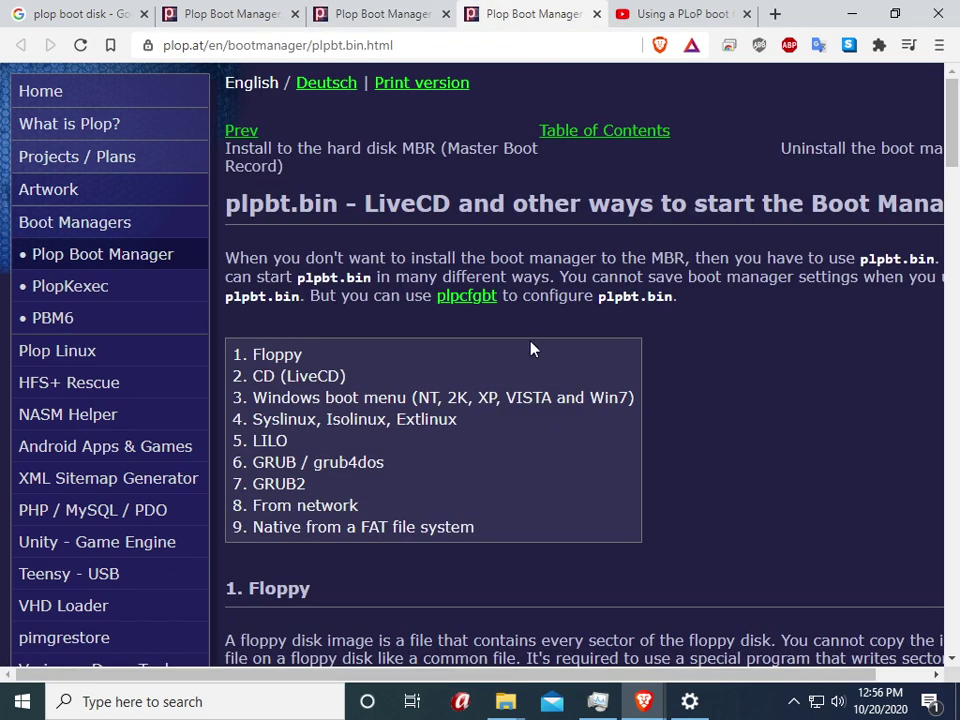
scroll(561, 519, "down", 2)
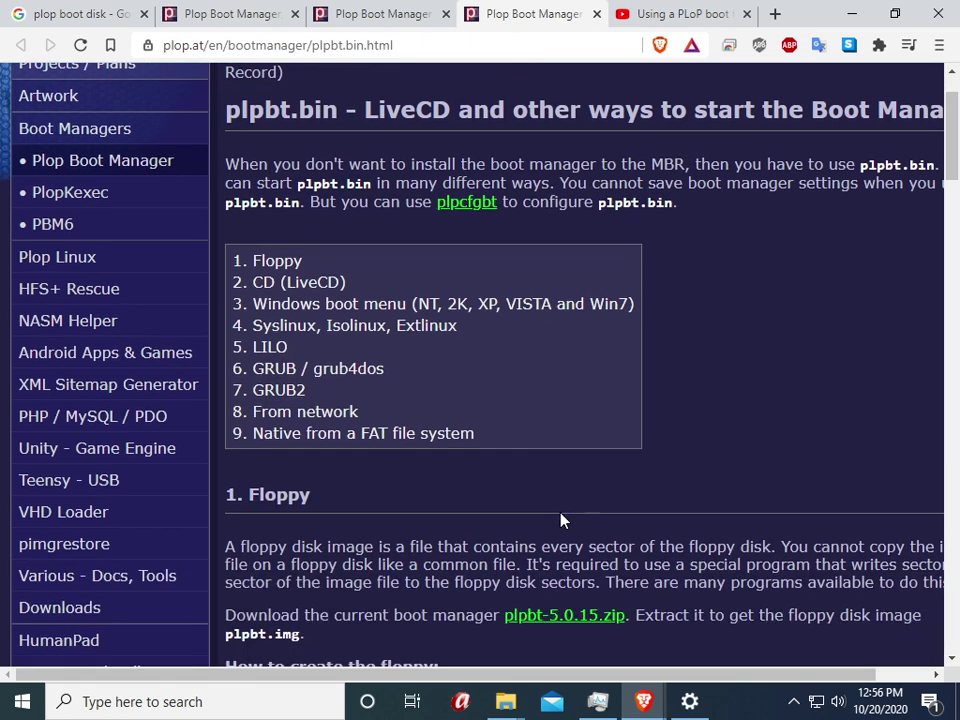
scroll(564, 524, "down", 1)
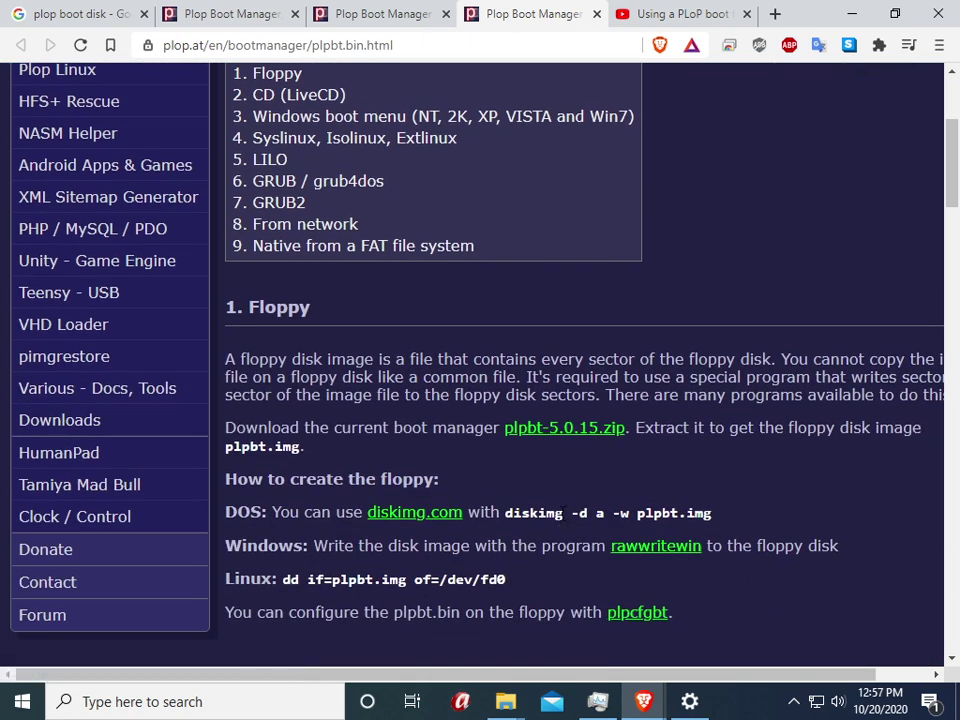
scroll(563, 513, "down", 1)
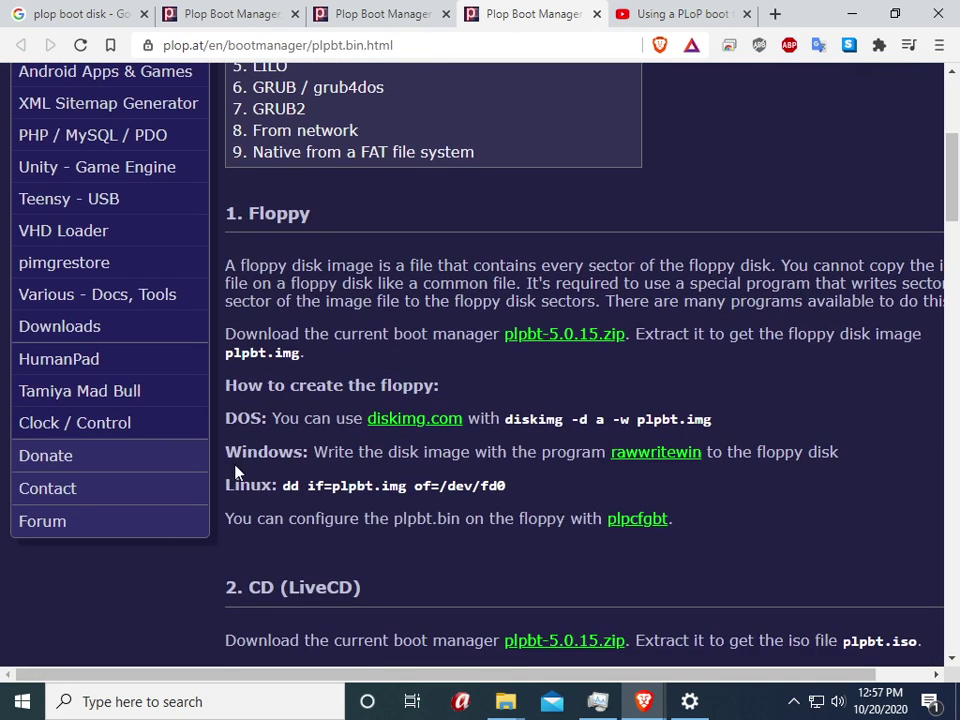
left_click_drag(243, 266, 695, 531)
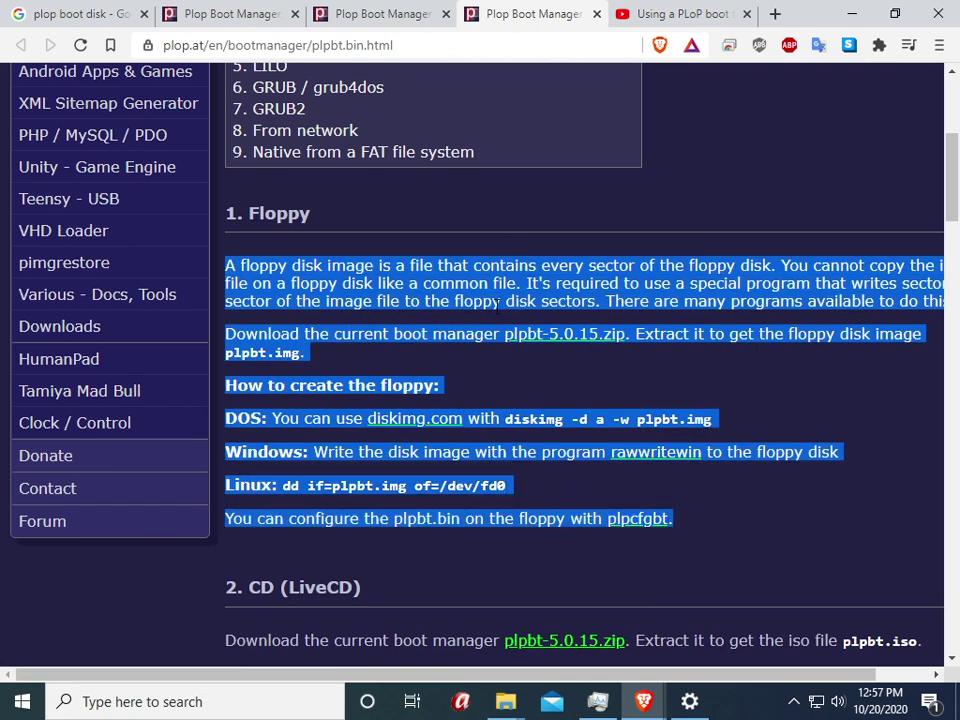
left_click(483, 391)
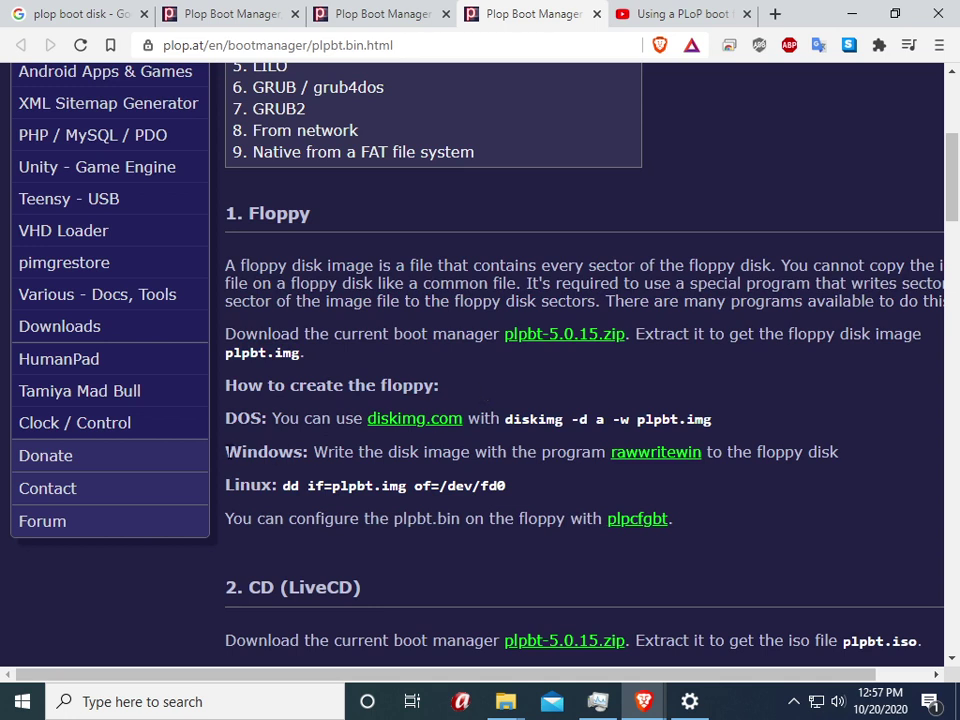
left_click_drag(226, 452, 305, 452)
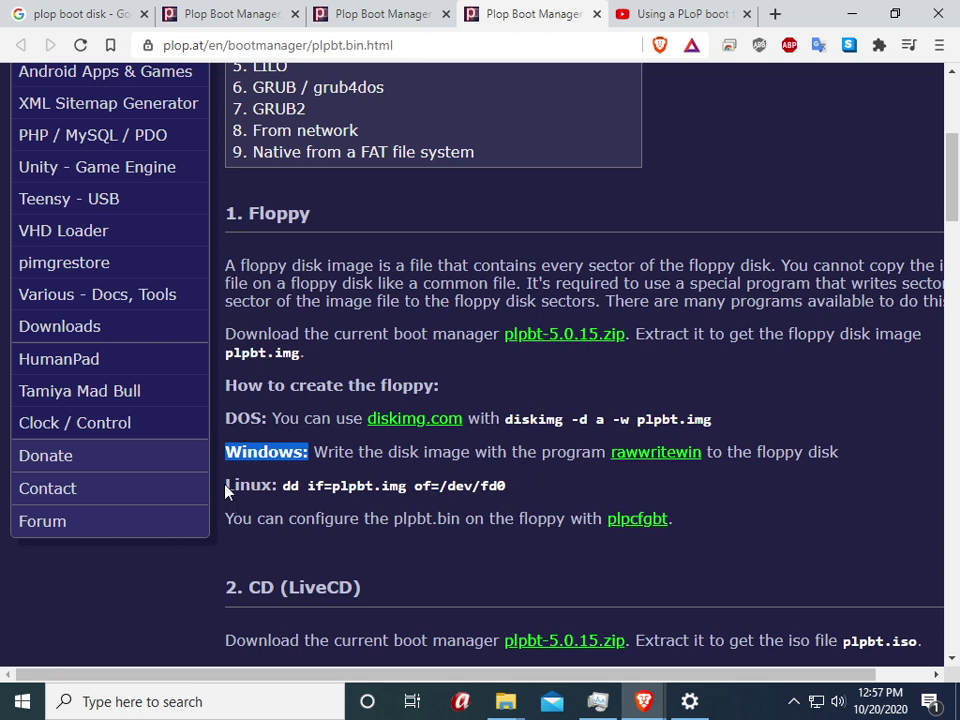
left_click_drag(227, 491, 316, 487)
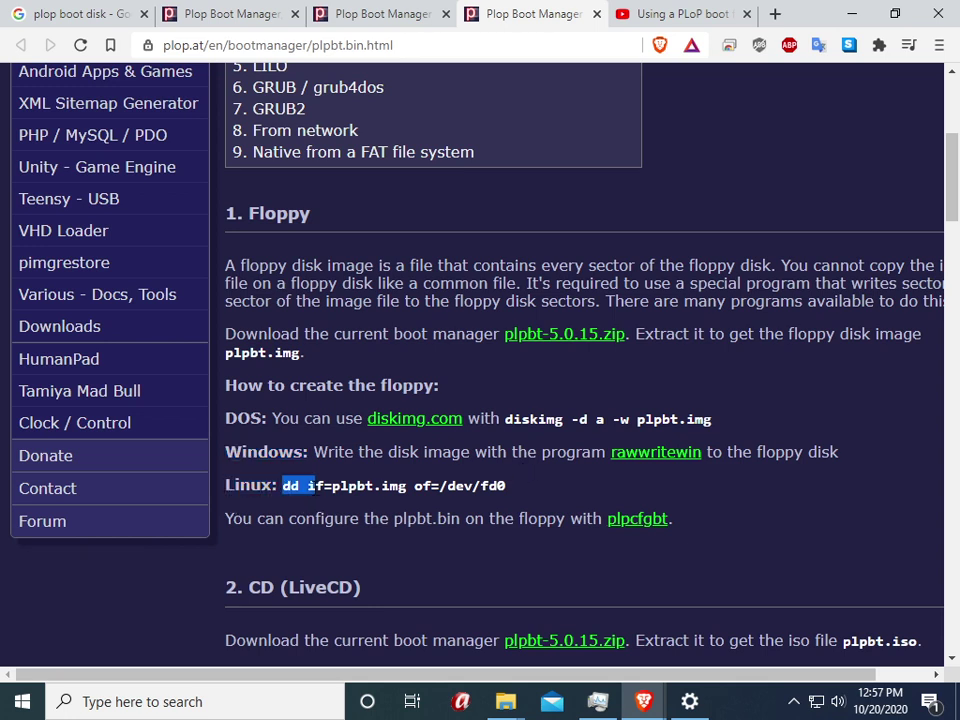
left_click(536, 476)
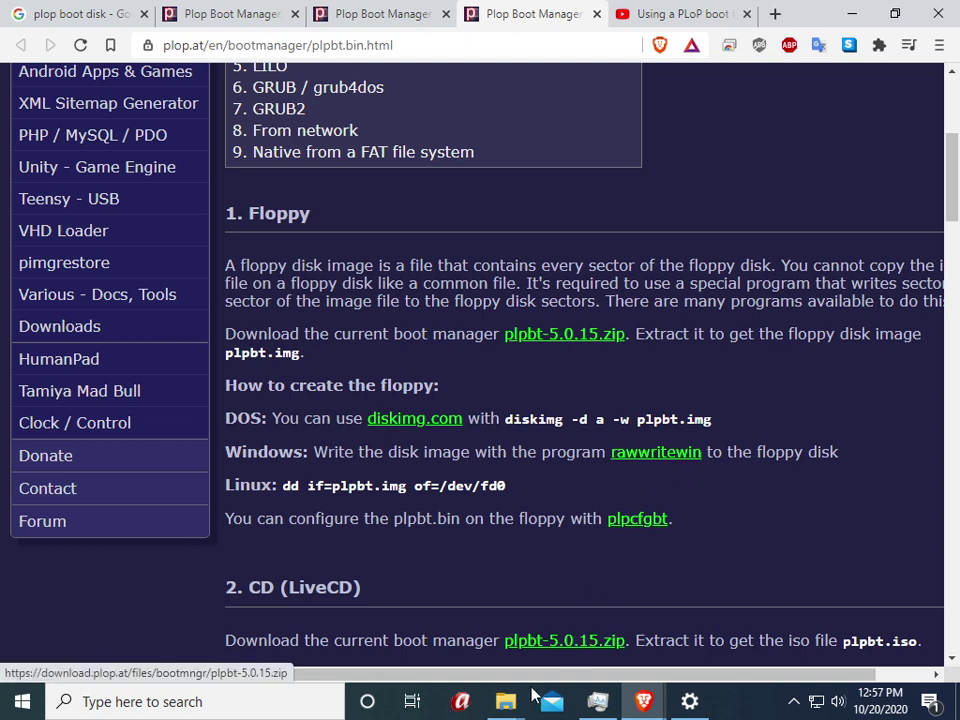
- Glance at the C:\programs folder, then review the Boot Managers chart and download tabs
mouse_move(510, 710)
left_click(515, 600)
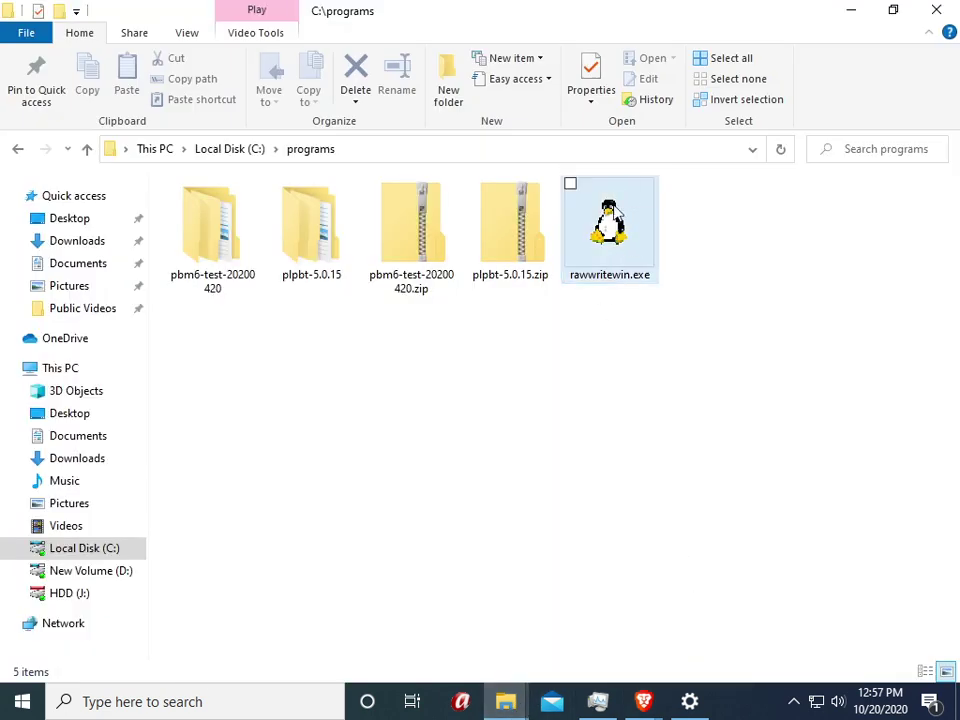
left_click(850, 10)
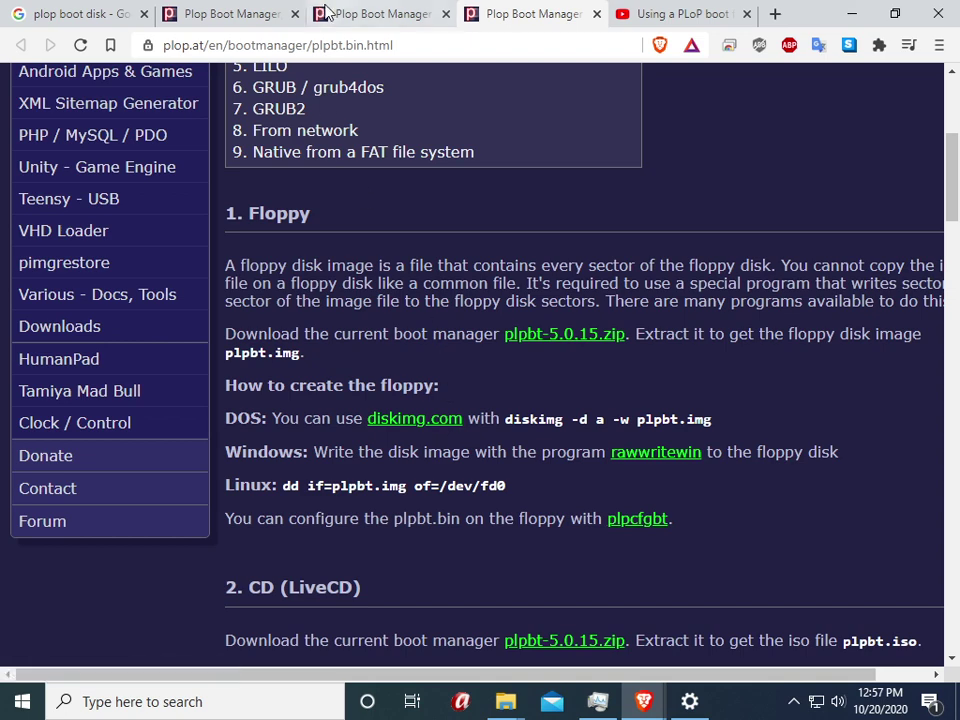
left_click(229, 14)
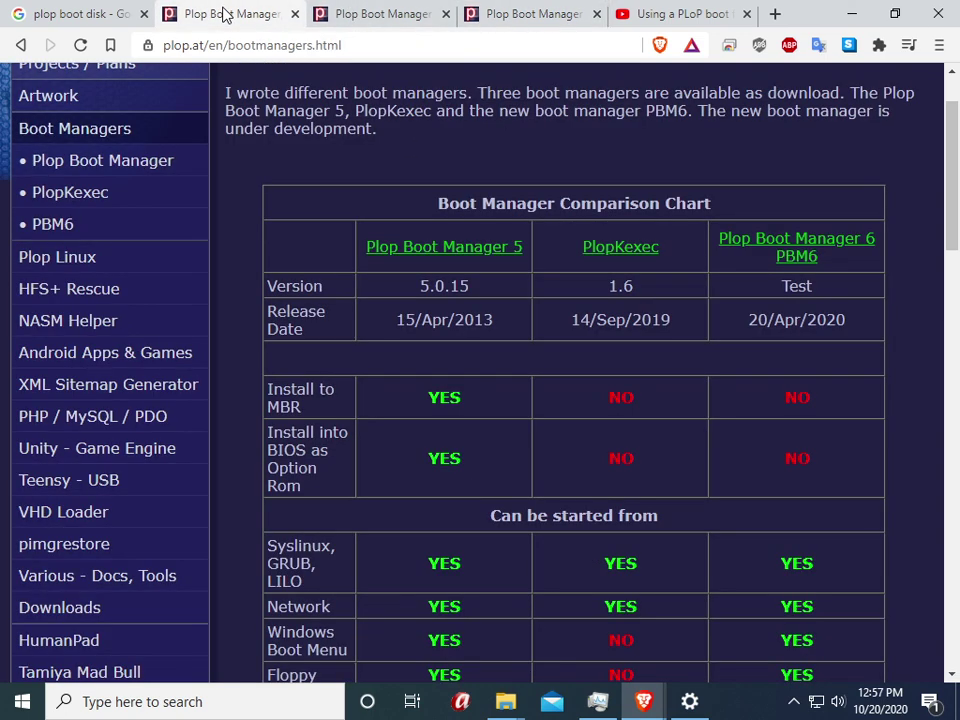
left_click(352, 16)
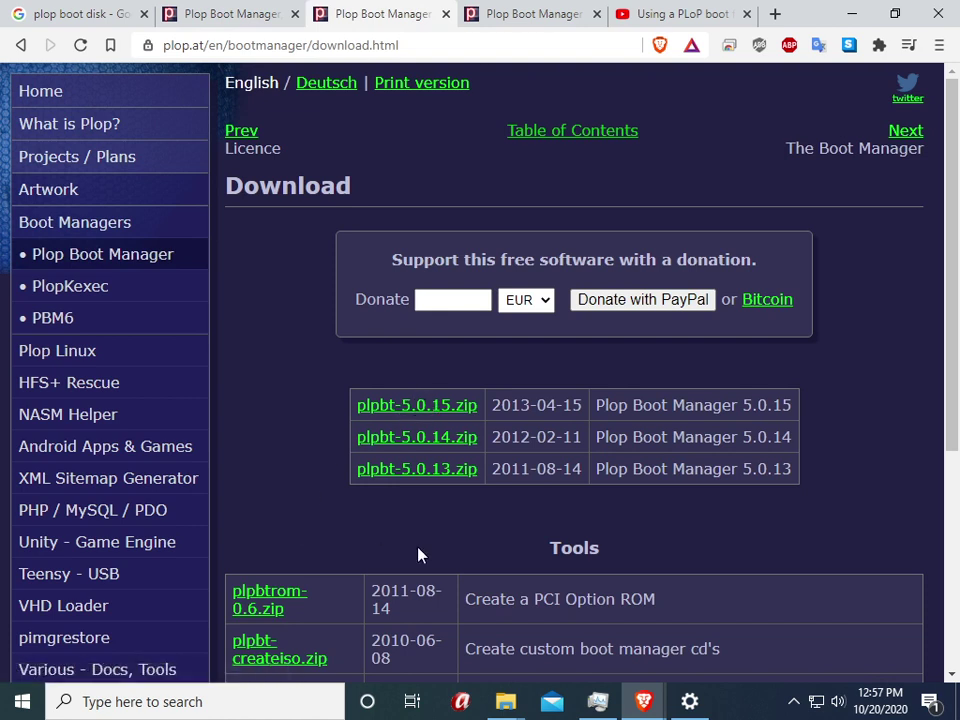
- Bring C:\programs back to the front and select the plpbt-5.0.15.zip archive
mouse_move(506, 700)
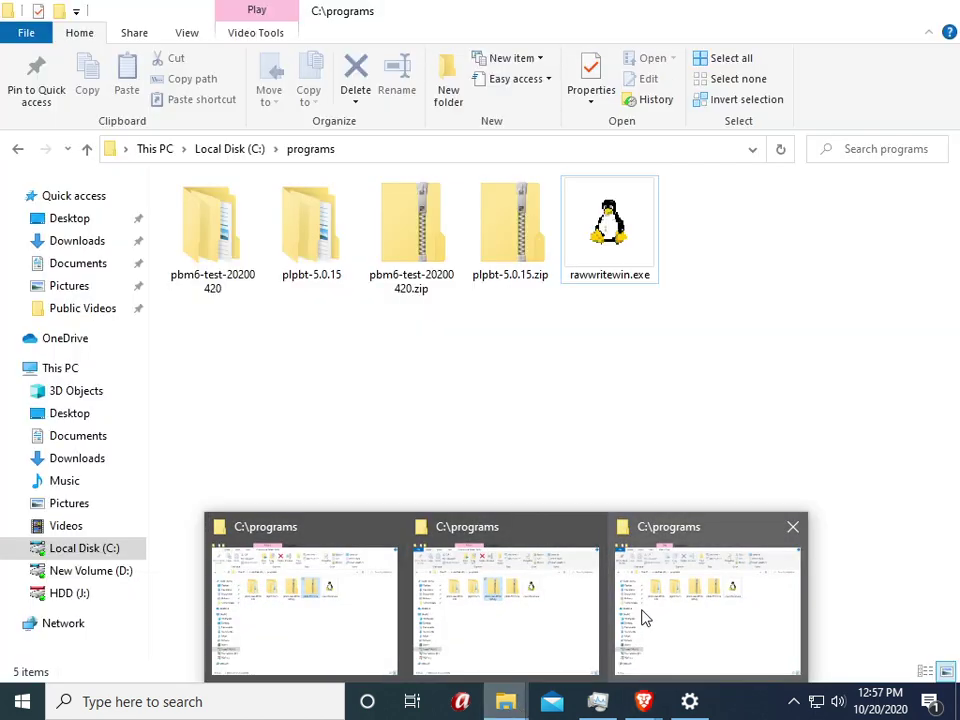
left_click(645, 618)
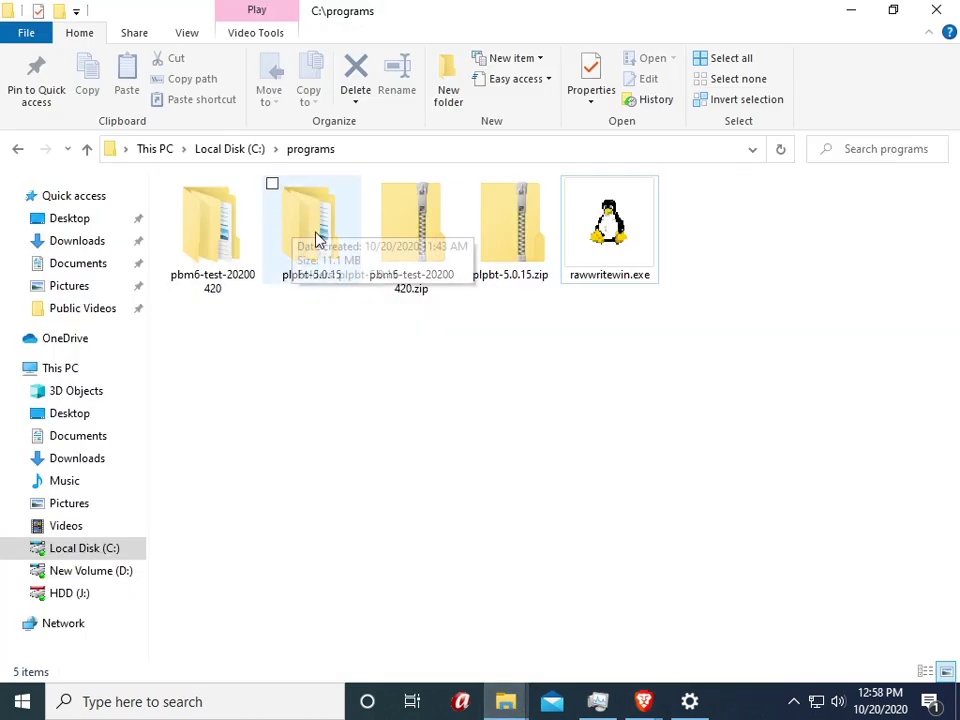
left_click(503, 244)
- Open the extracted plpbt-5.0.15 folder and the inner plpbt-5.0.15 folder inside it
right_click(505, 244)
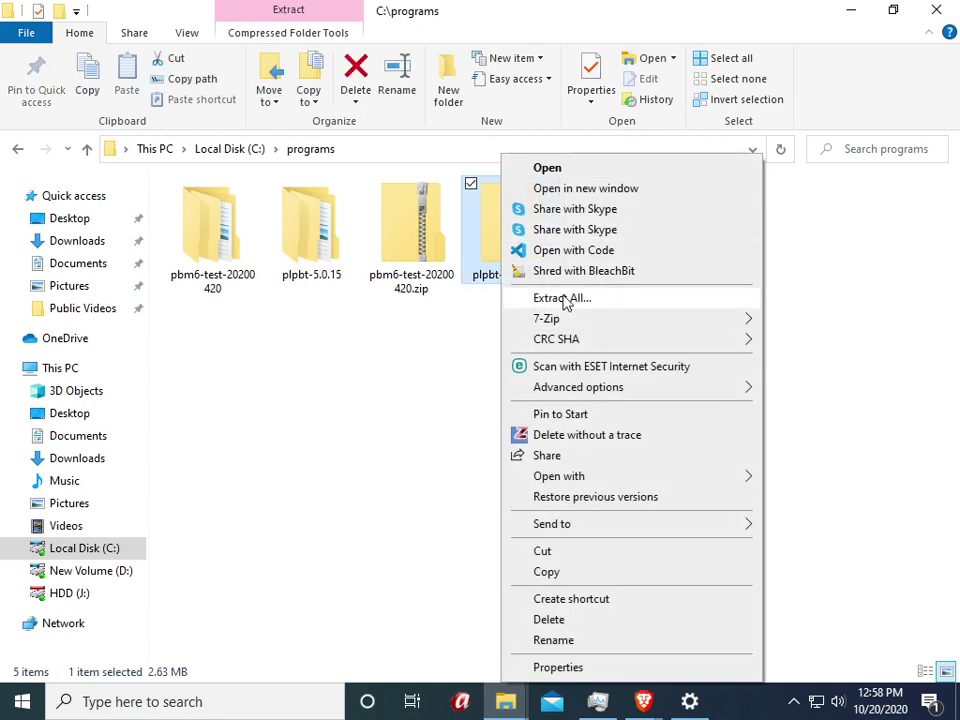
left_click(324, 356)
left_click(306, 229)
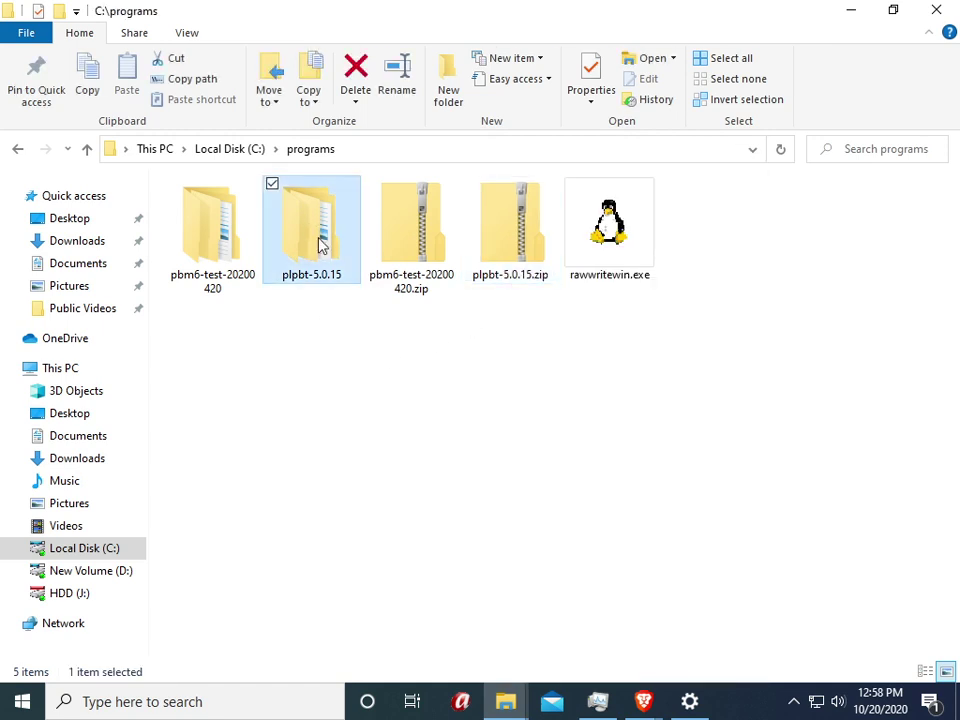
double_click(322, 245)
left_click(223, 213)
double_click(223, 213)
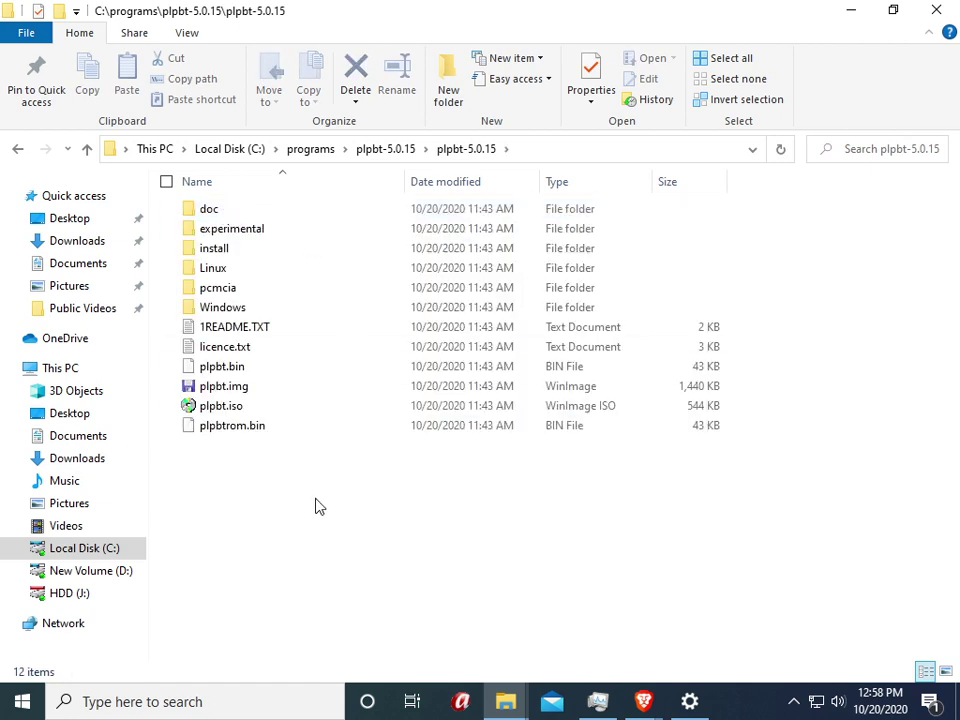
- Inspect the doc, Linux and Windows subfolders, then return and point out plpbt.img
double_click(237, 214)
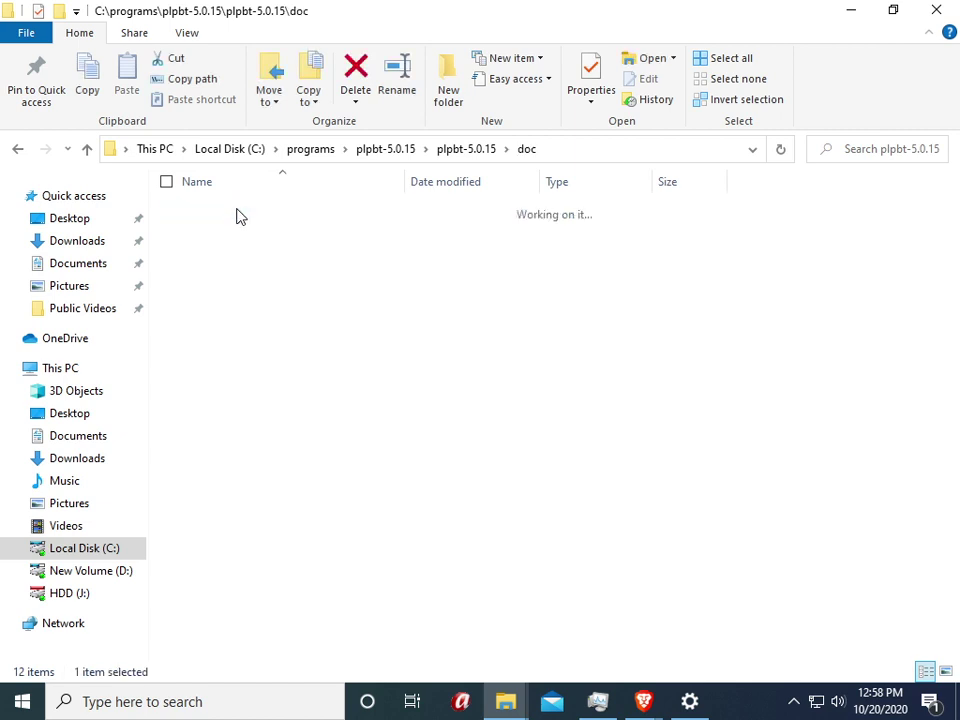
left_click(458, 153)
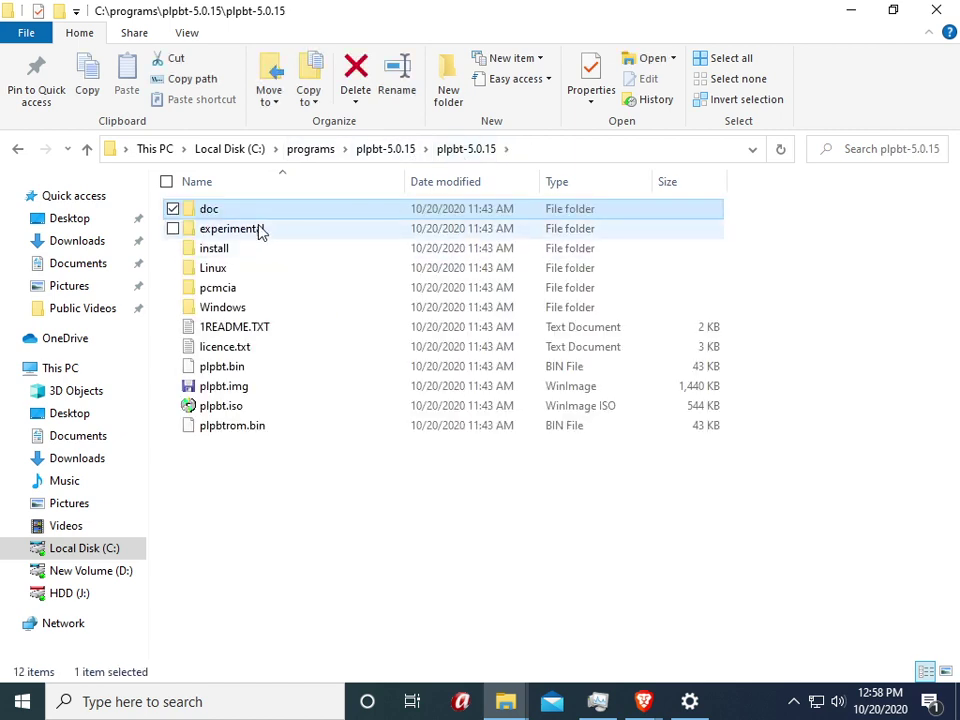
double_click(228, 270)
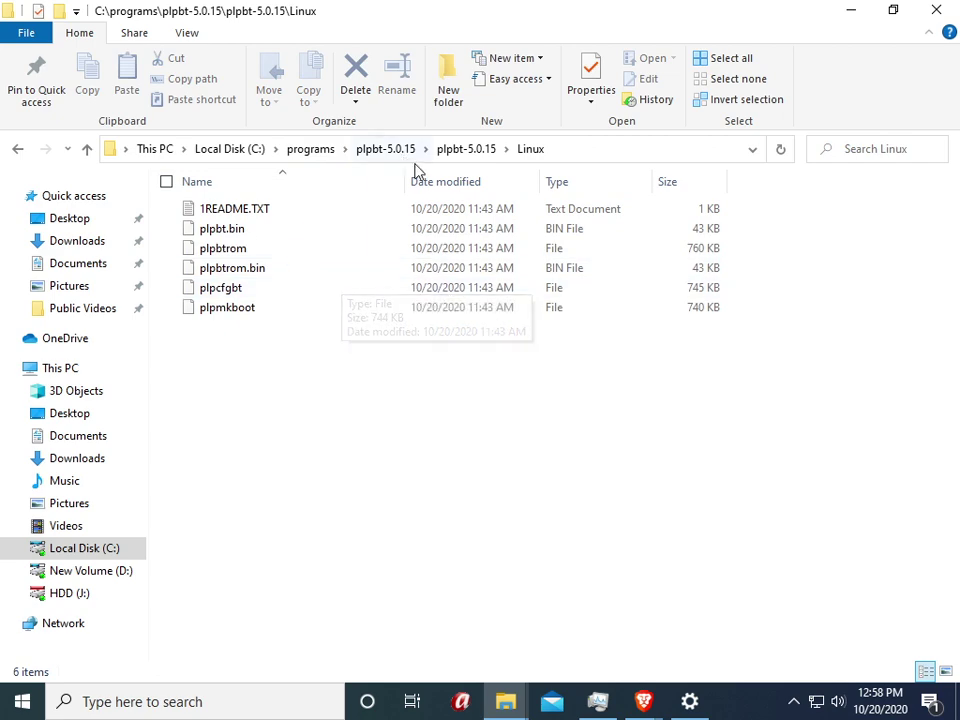
left_click(463, 150)
double_click(250, 312)
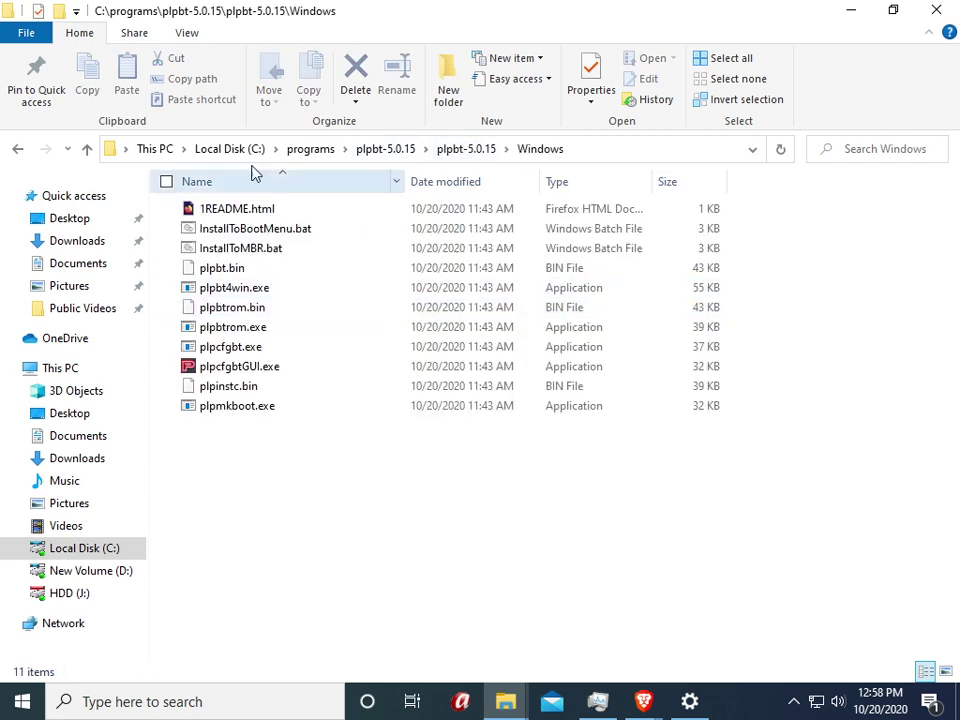
left_click(471, 152)
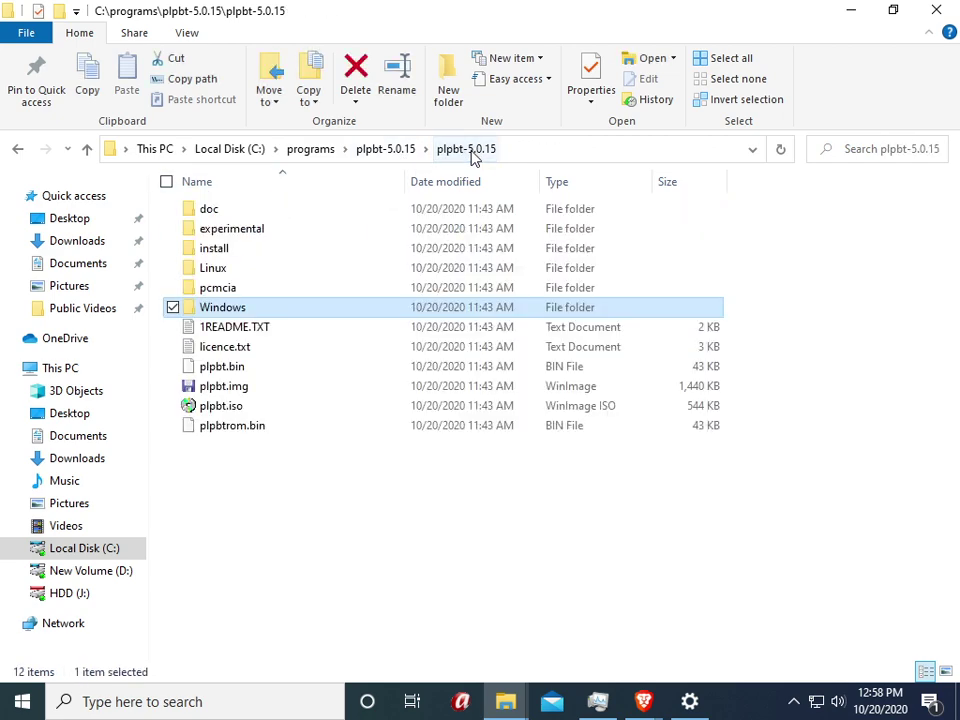
left_click(260, 389)
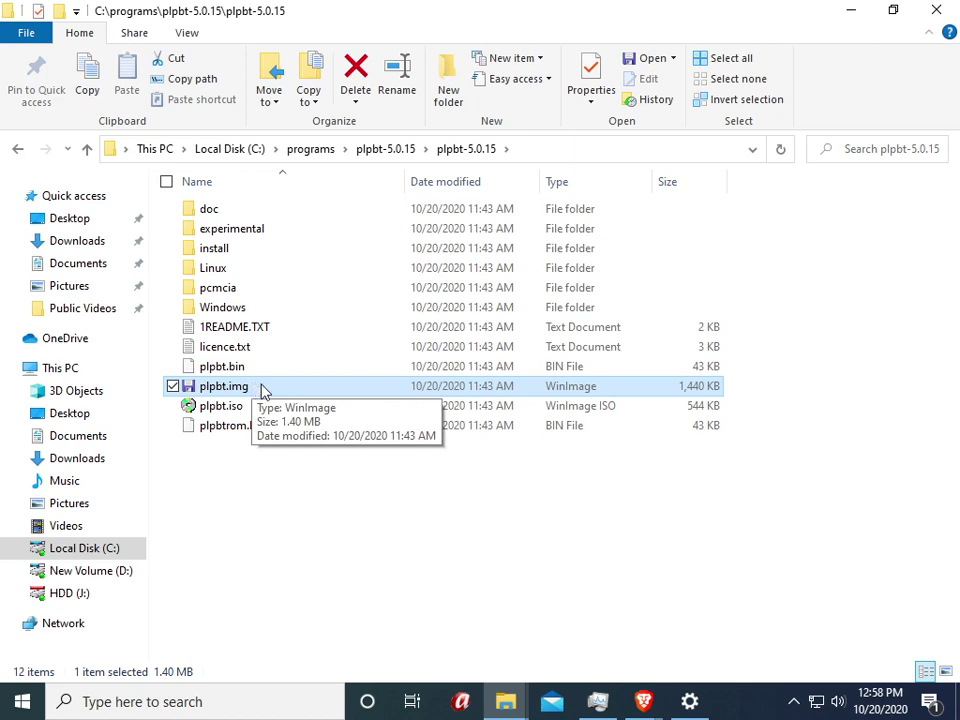
left_click(236, 410)
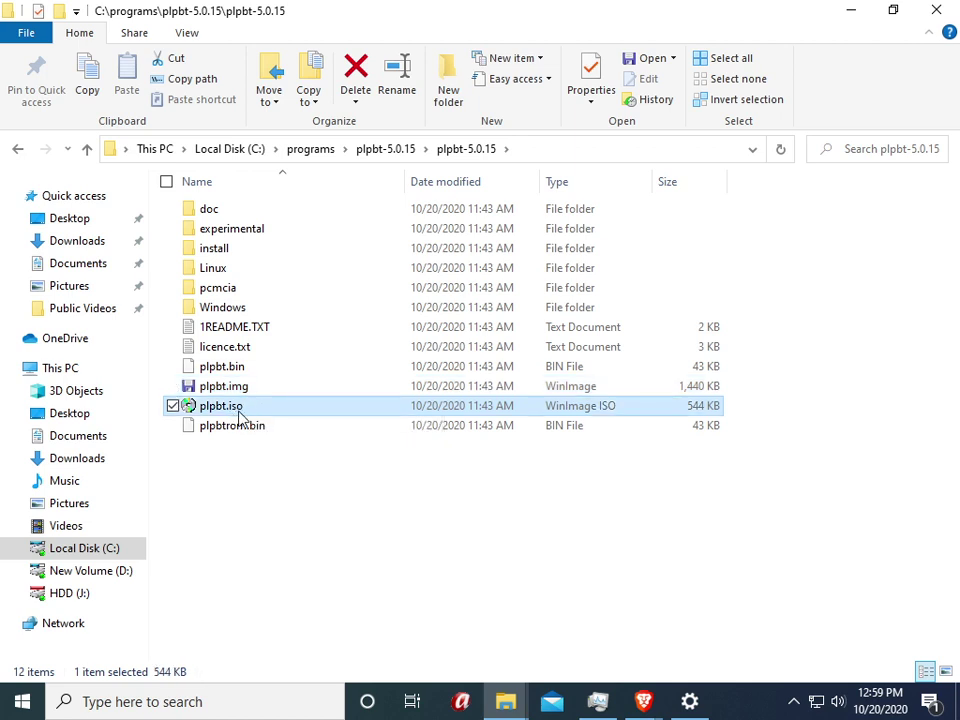
left_click(260, 427)
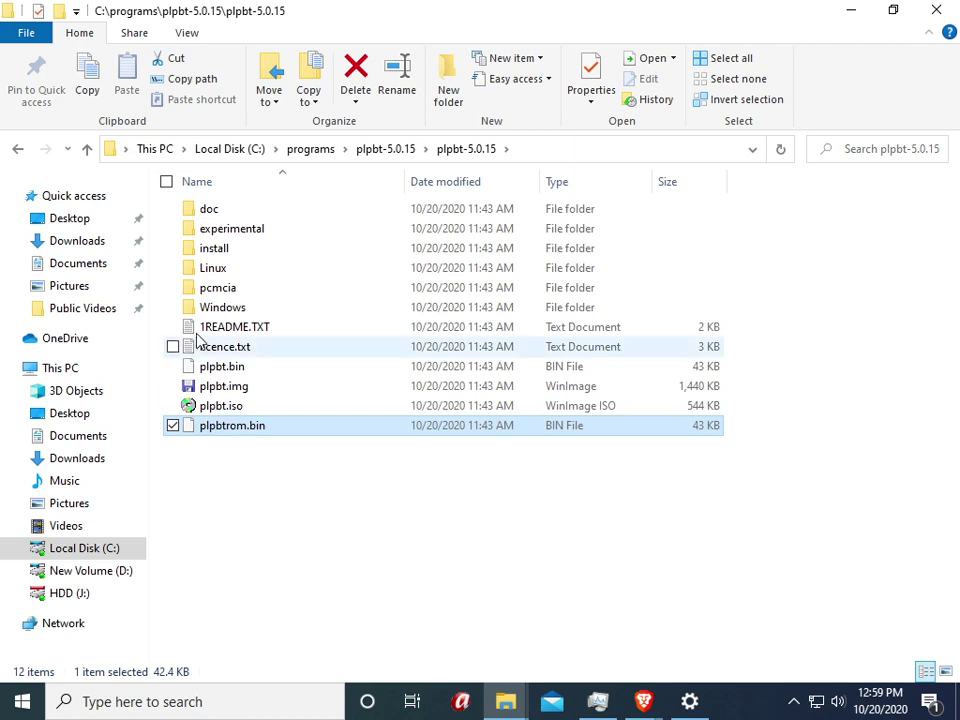
left_click(305, 390)
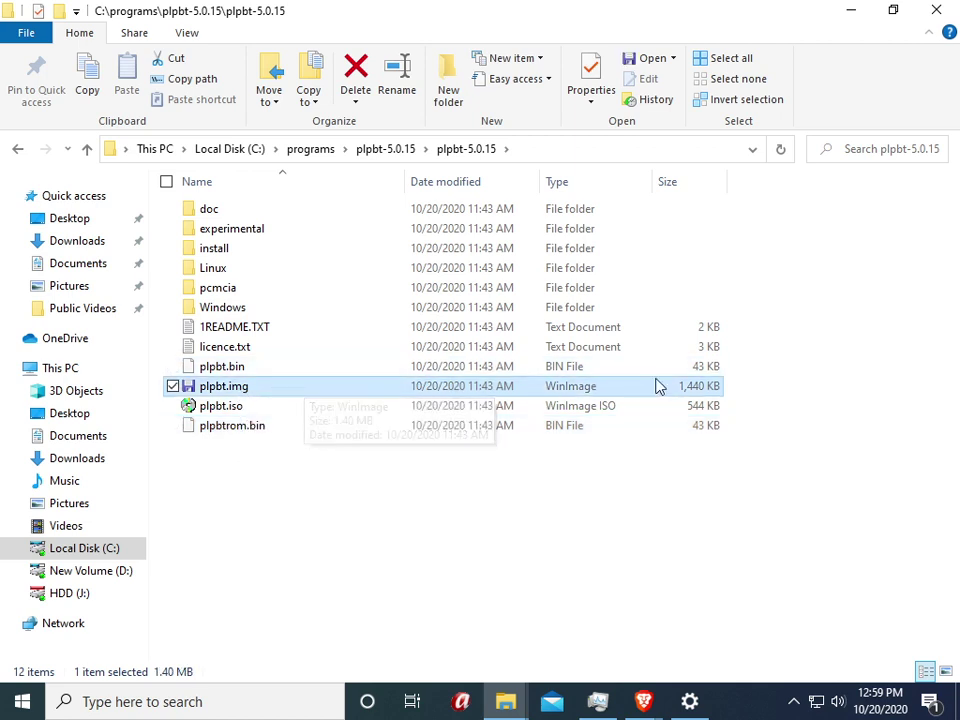
left_click(295, 498)
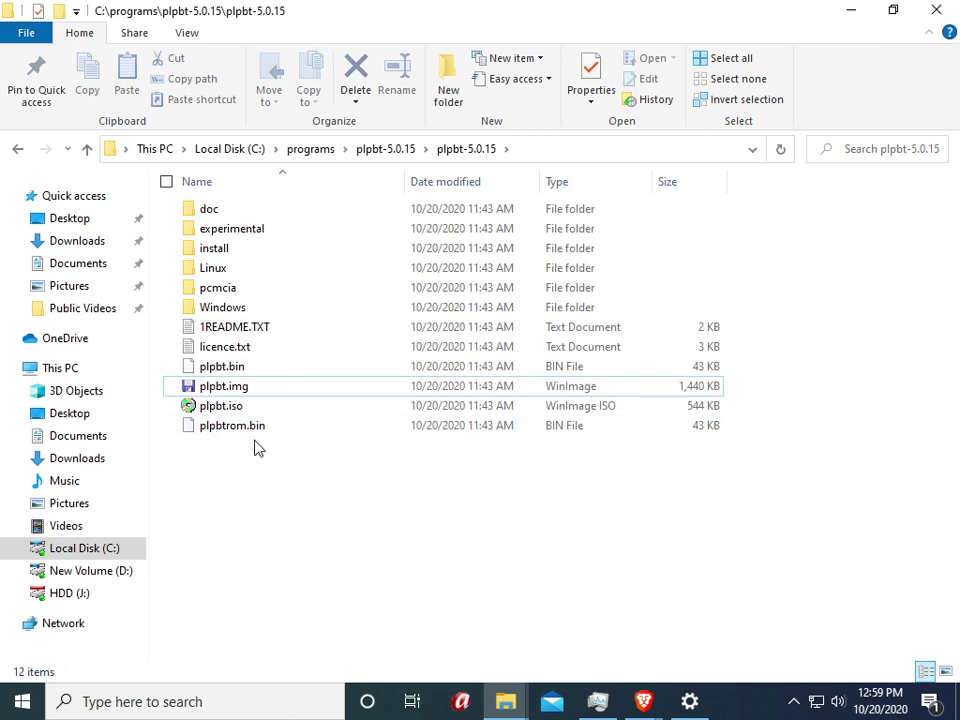
left_click(247, 368)
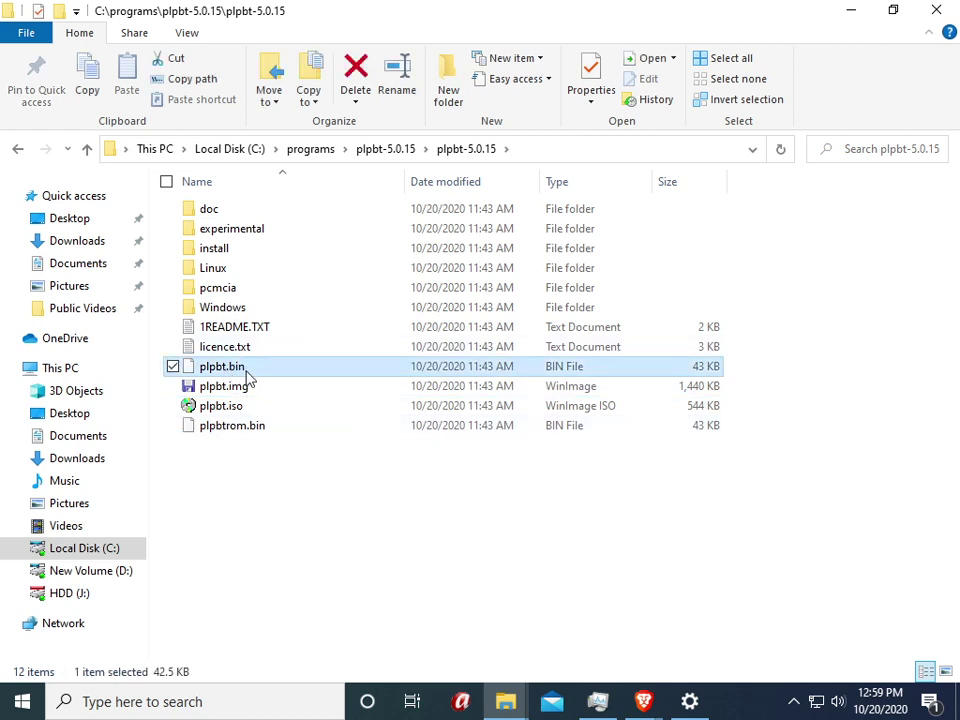
left_click(229, 529)
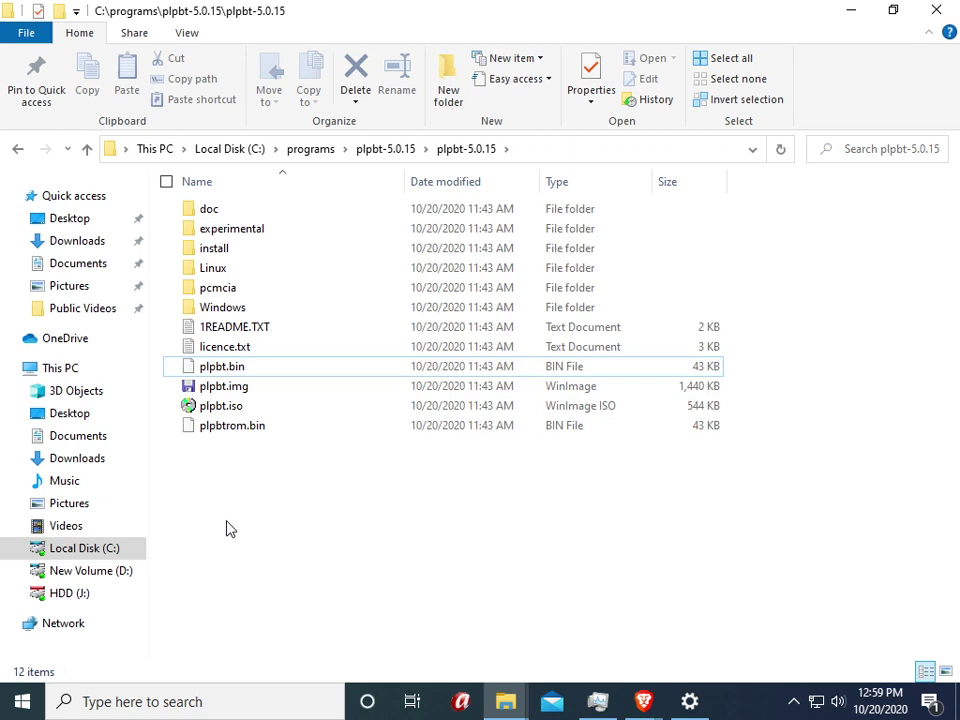
left_click(240, 395)
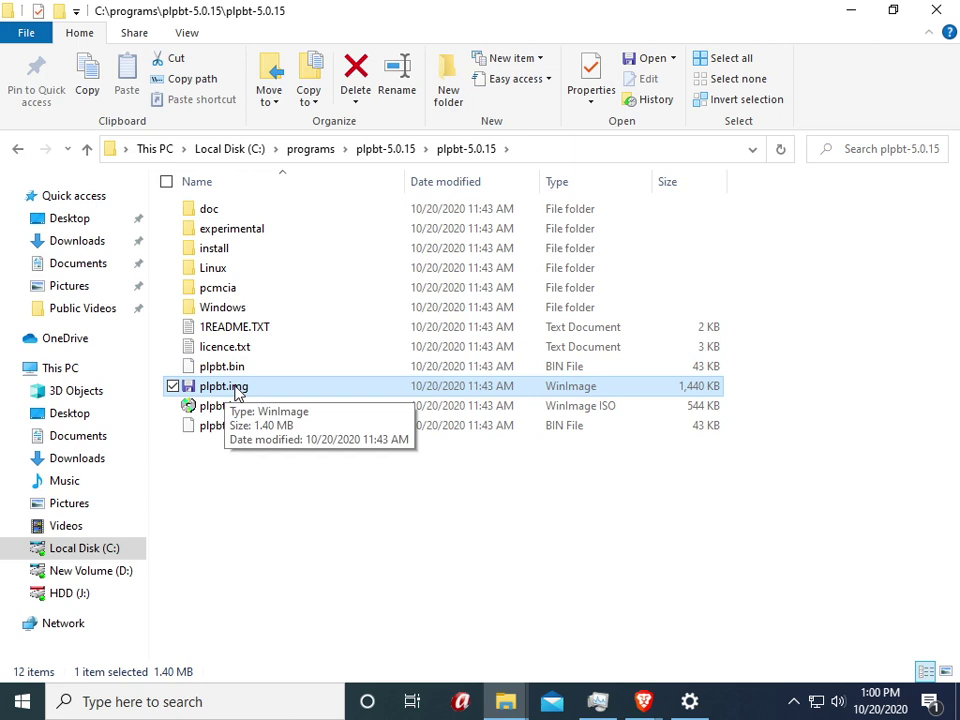
left_click(494, 497)
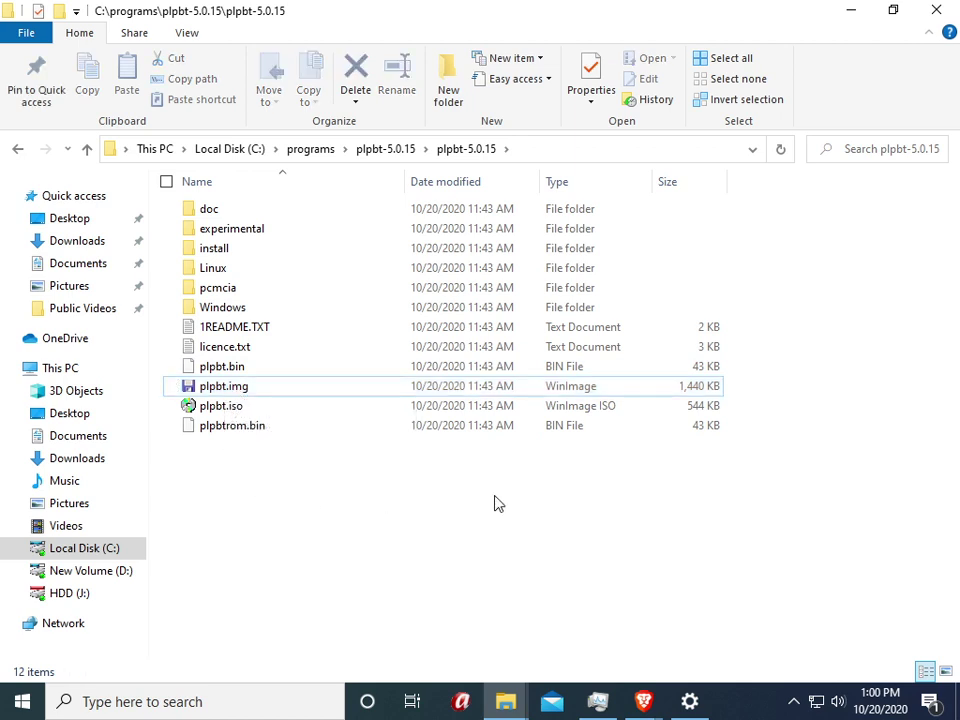
- Go up to C:\programs and launch rawwritewin.exe
left_click(305, 152)
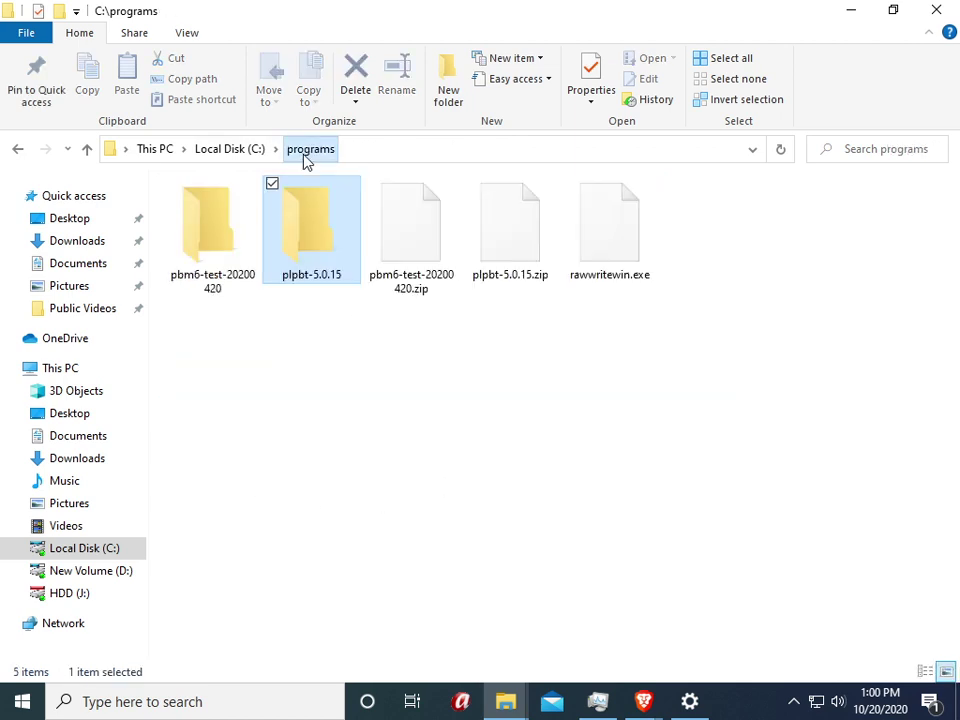
left_click(608, 225)
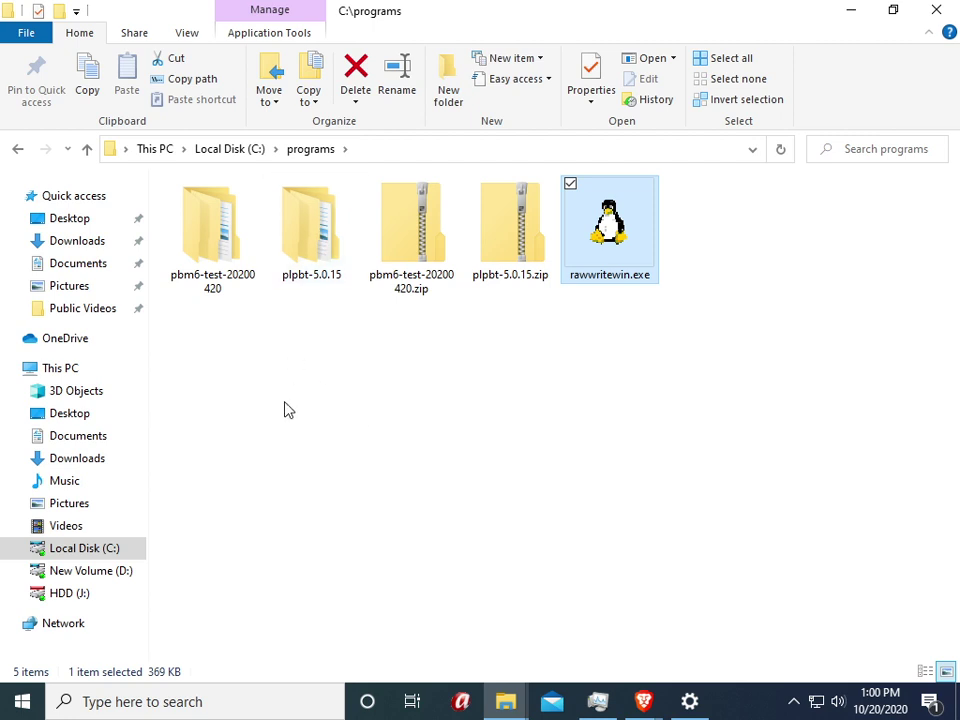
left_click(605, 334)
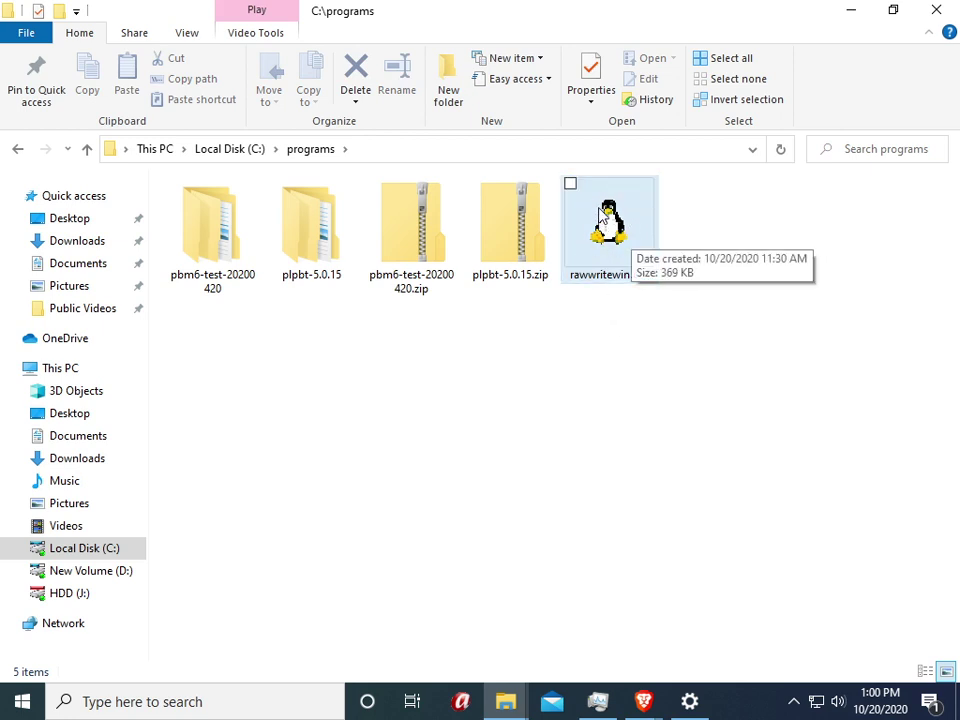
left_click(628, 225)
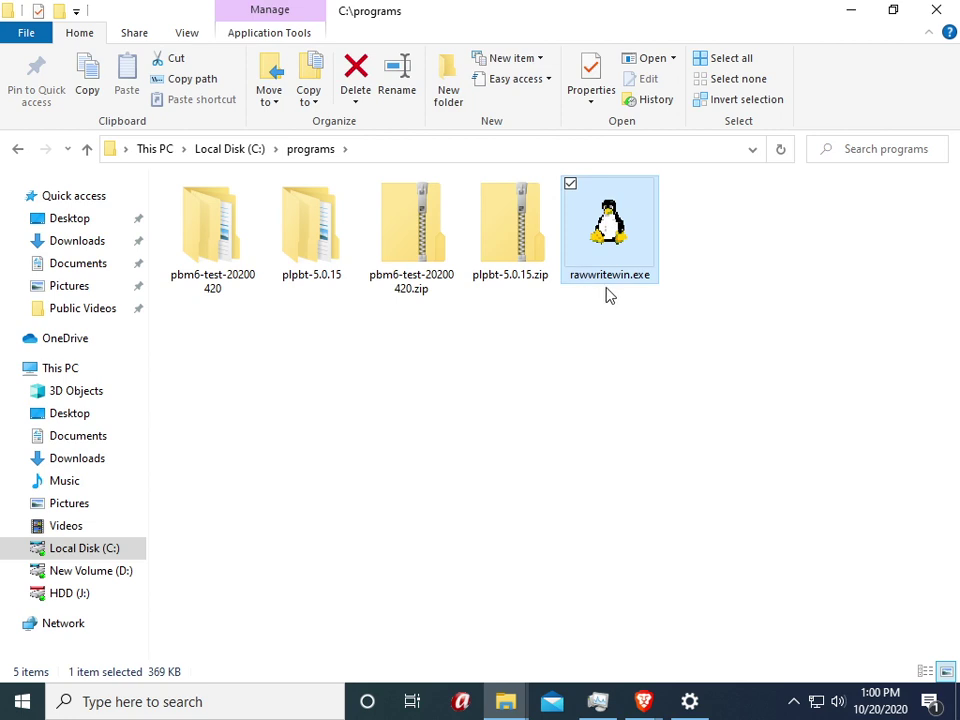
double_click(609, 232)
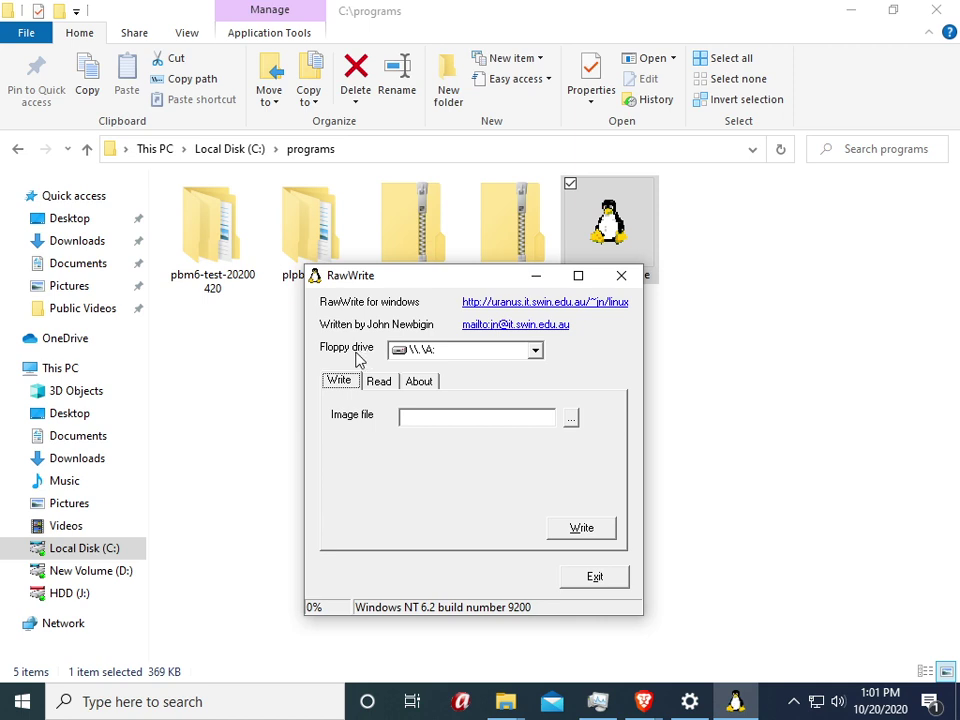
- Keep \\.\A: as the target floppy drive on RawWrite's Write tab
left_click(536, 352)
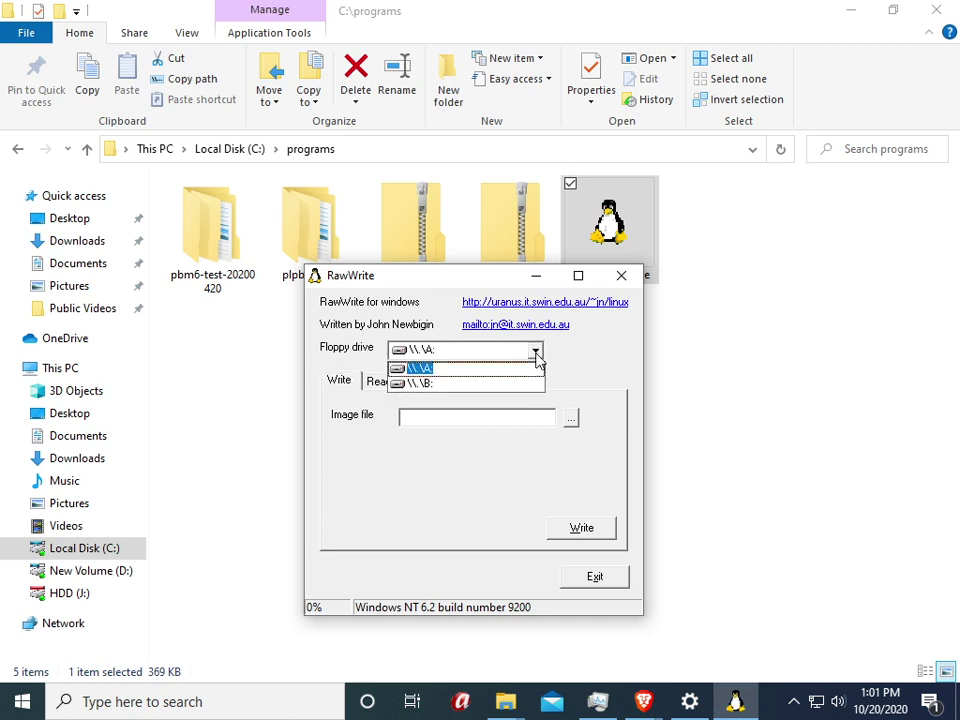
left_click(536, 352)
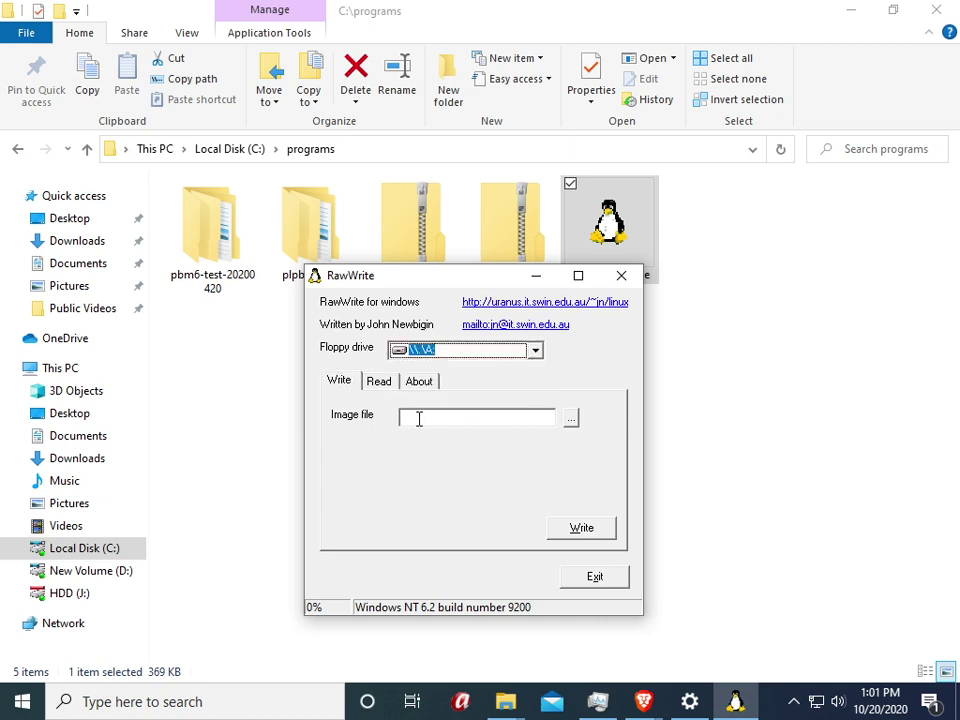
left_click(533, 352)
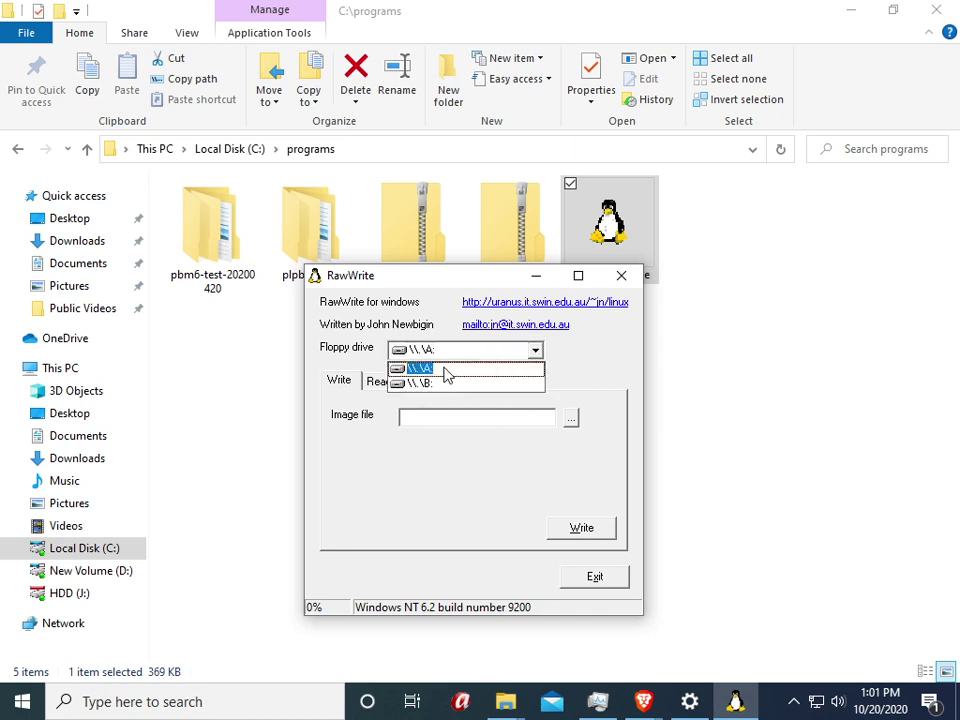
left_click(530, 365)
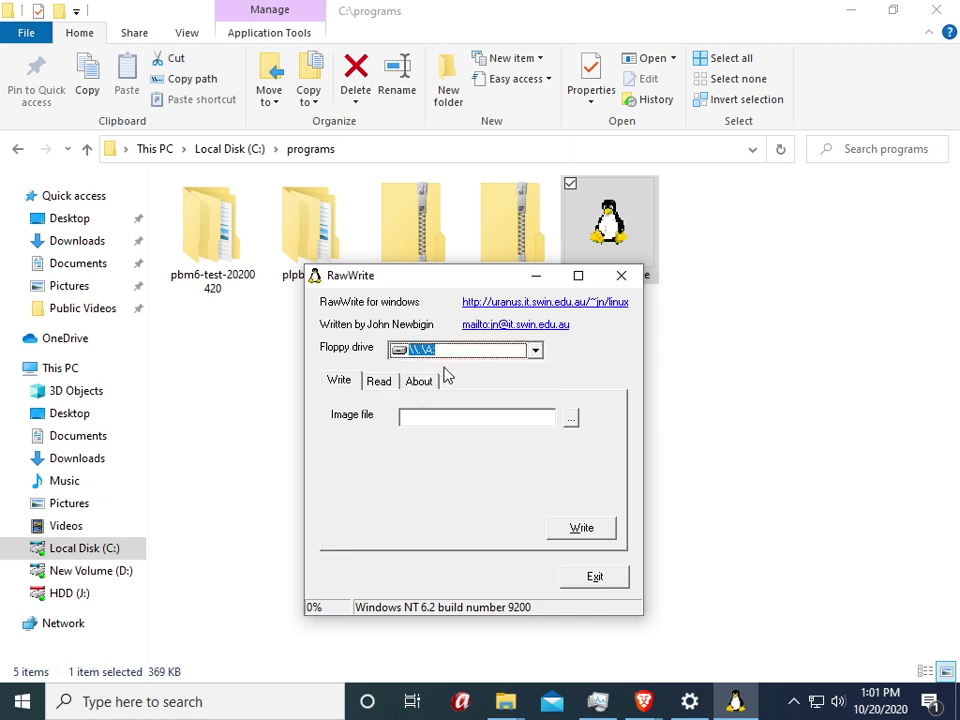
left_click(538, 354)
left_click(545, 359)
left_click(571, 418)
left_click(345, 381)
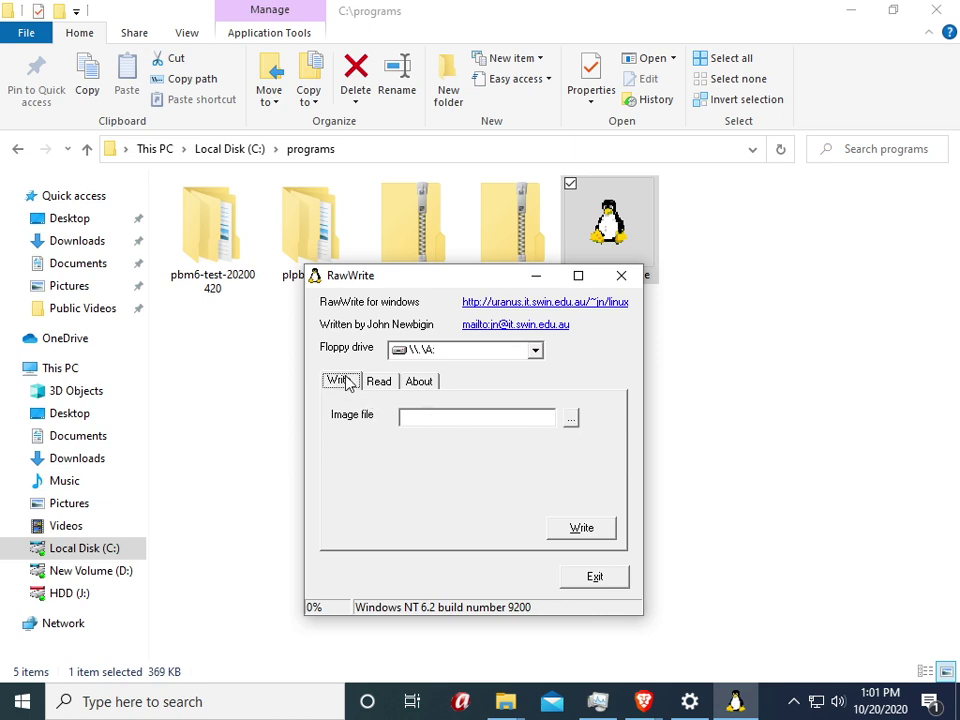
- Choose plpbt.img from the plpbt-5.0.15 folder as the image and start writing it
left_click(570, 419)
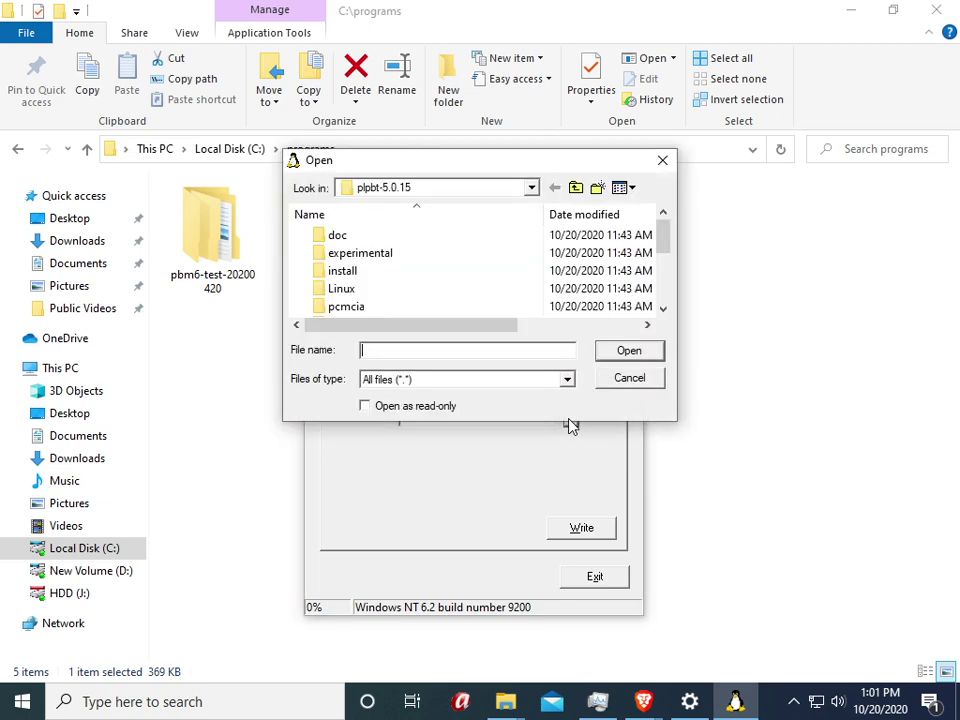
scroll(345, 275, "down", 3)
left_click(340, 271)
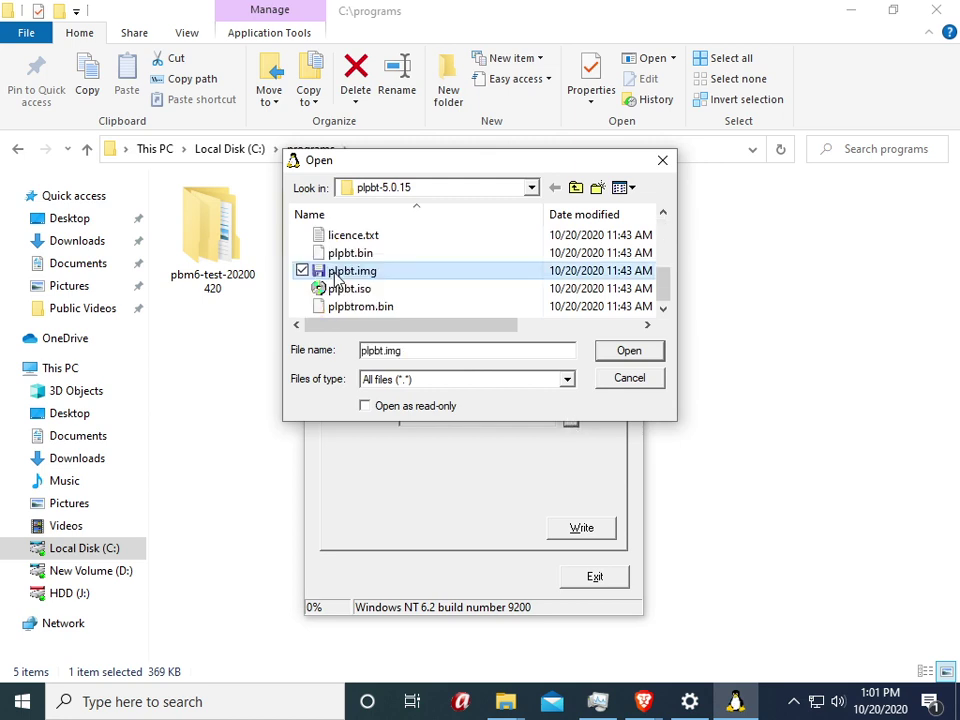
double_click(337, 278)
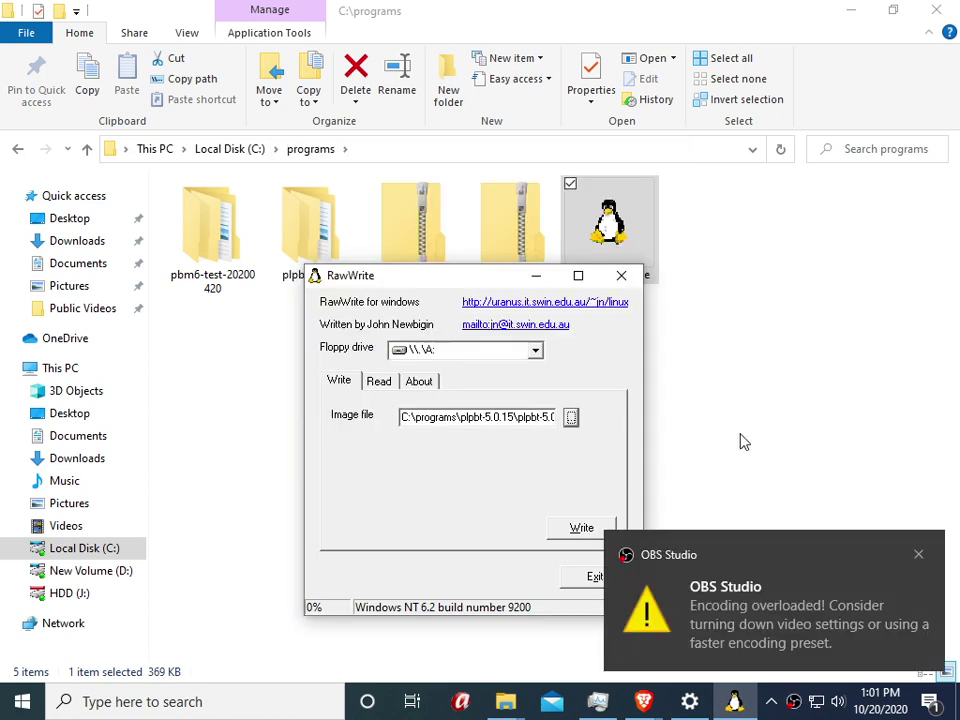
left_click(917, 553)
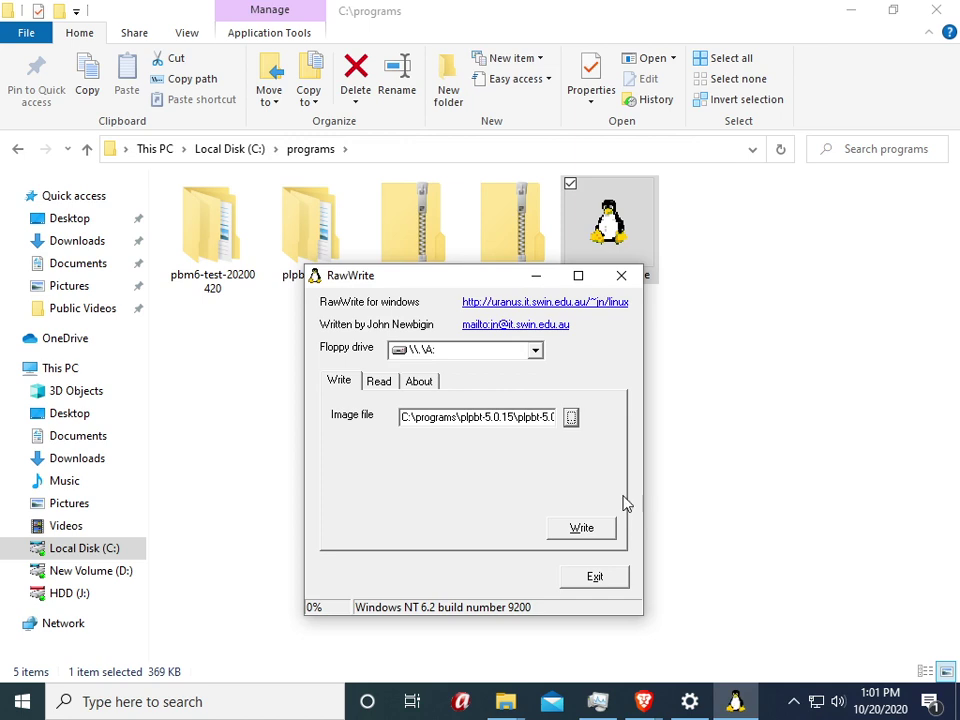
left_click(584, 535)
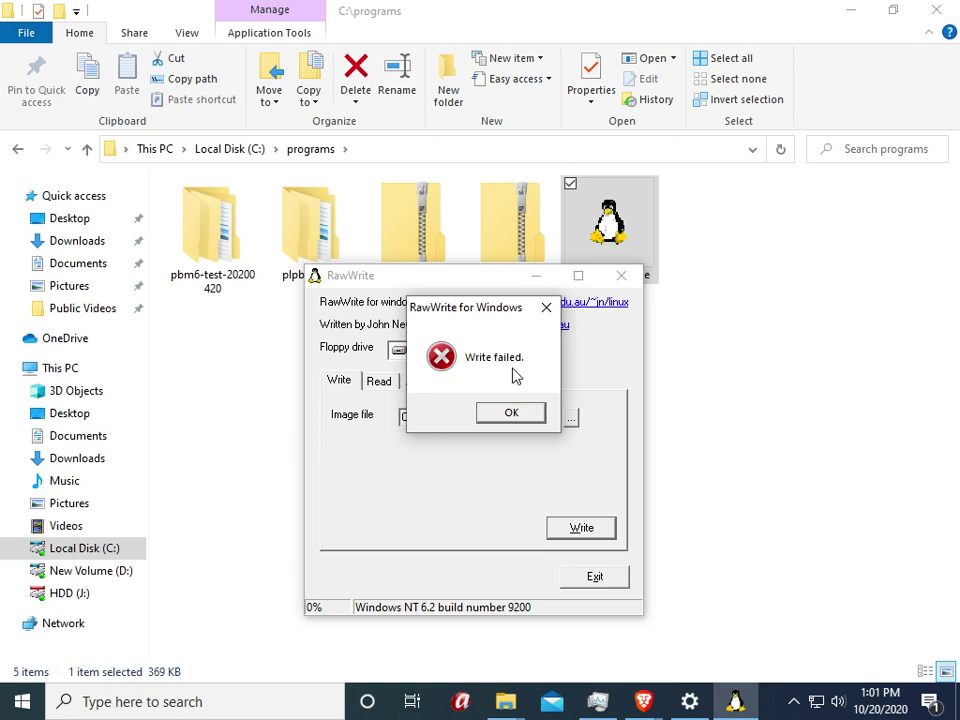
- Acknowledge the write failure, retry writing plpbt.img, then dismiss the Error 32 message
left_click(510, 416)
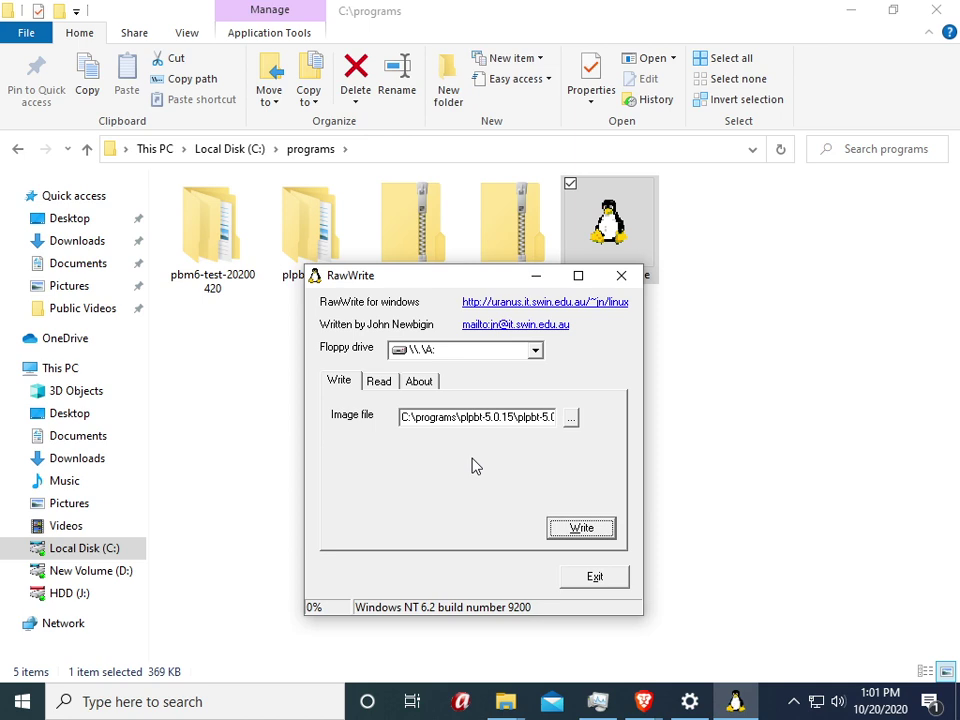
left_click(582, 530)
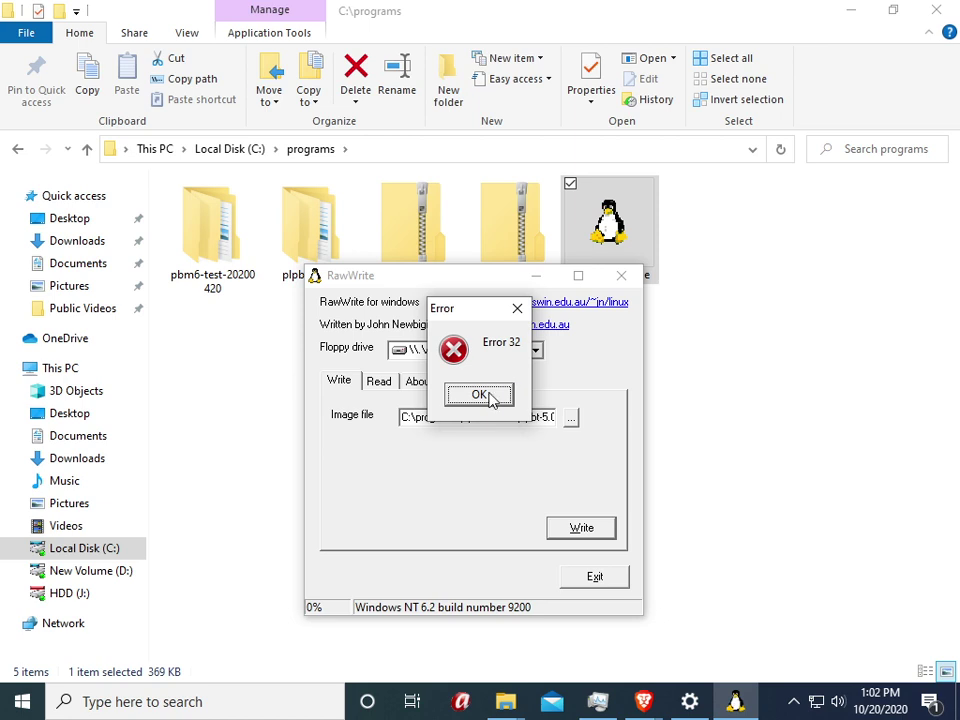
left_click(480, 395)
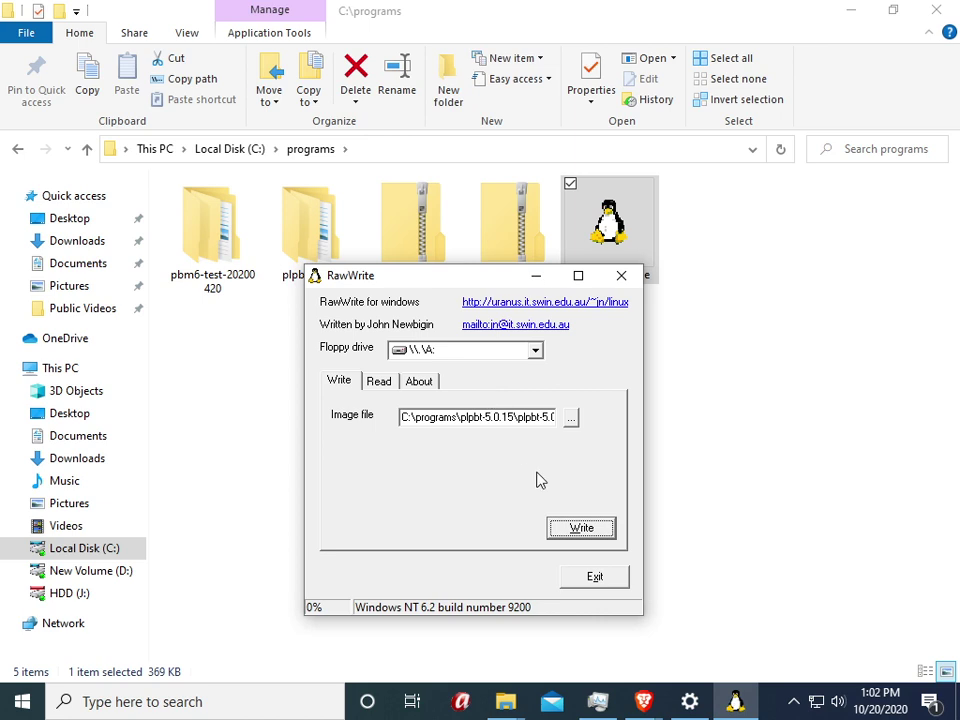
- Write plpbt.img to drive A:, exit RawWrite and return to the C:\programs window
left_click(577, 533)
left_click(592, 578)
left_click(448, 472)
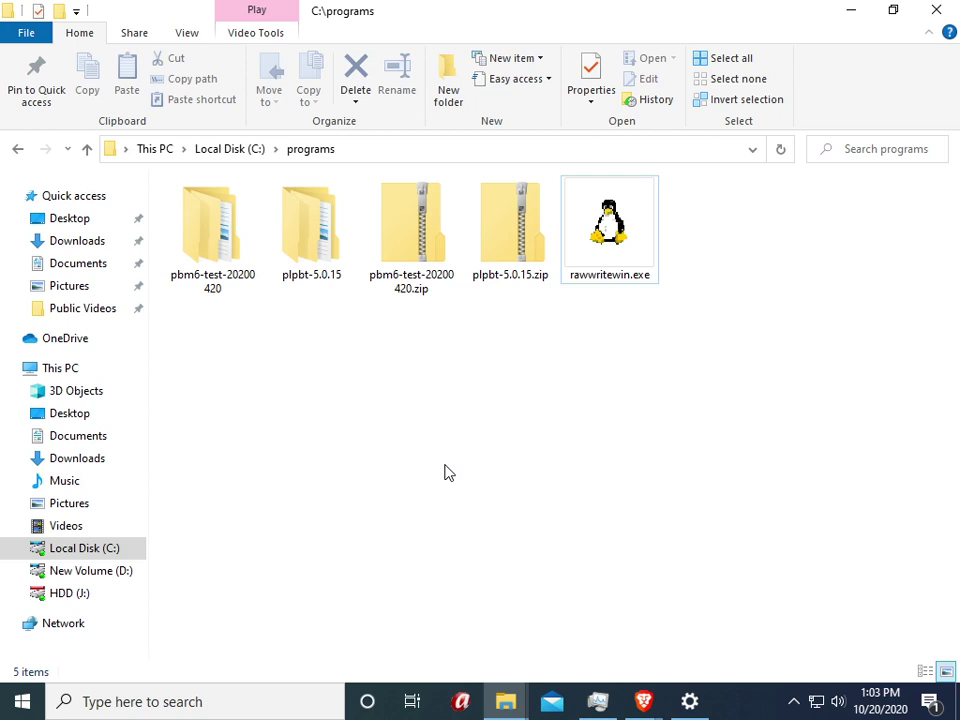
left_click(490, 705)
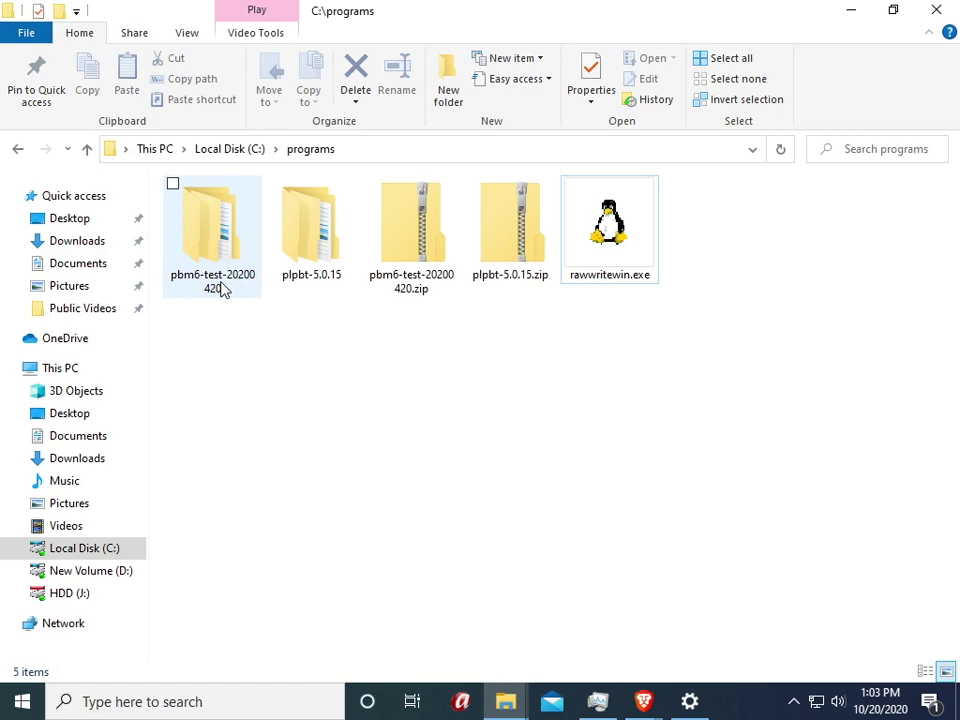
- In Brave, go Boot Managers > Plop Boot Manager 6 PBM6 > Description / Download > 2. Download
left_click(643, 701)
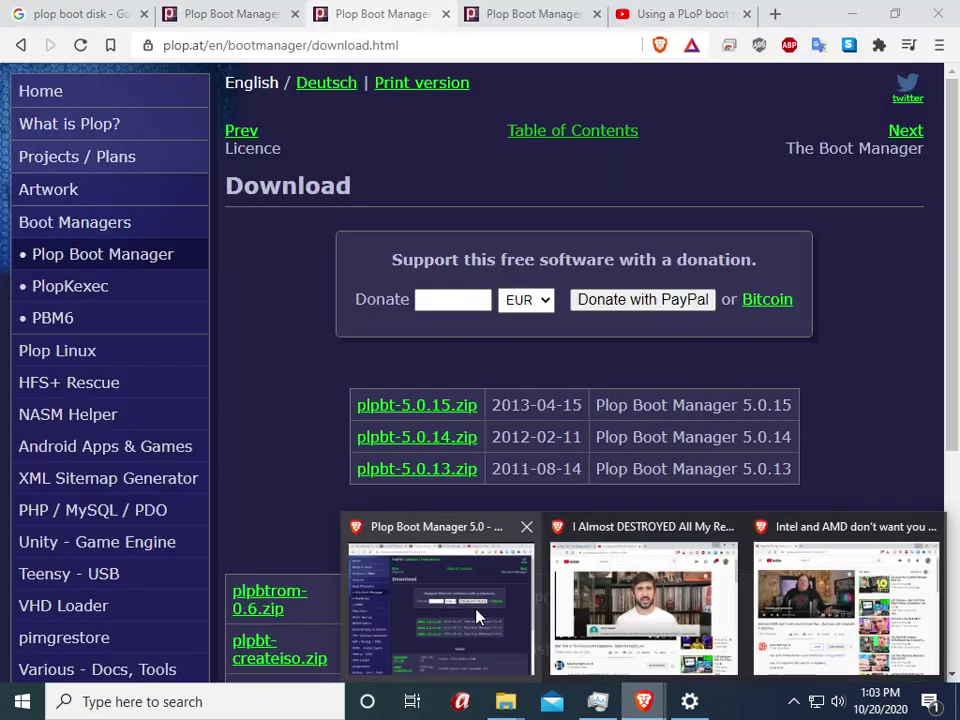
left_click(477, 617)
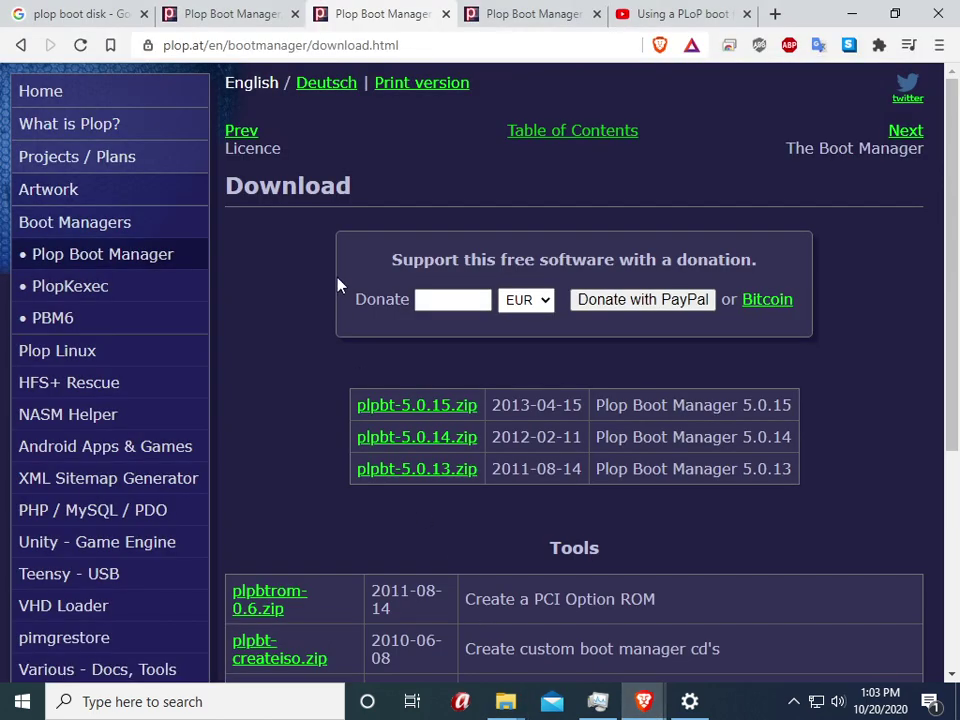
left_click(99, 264)
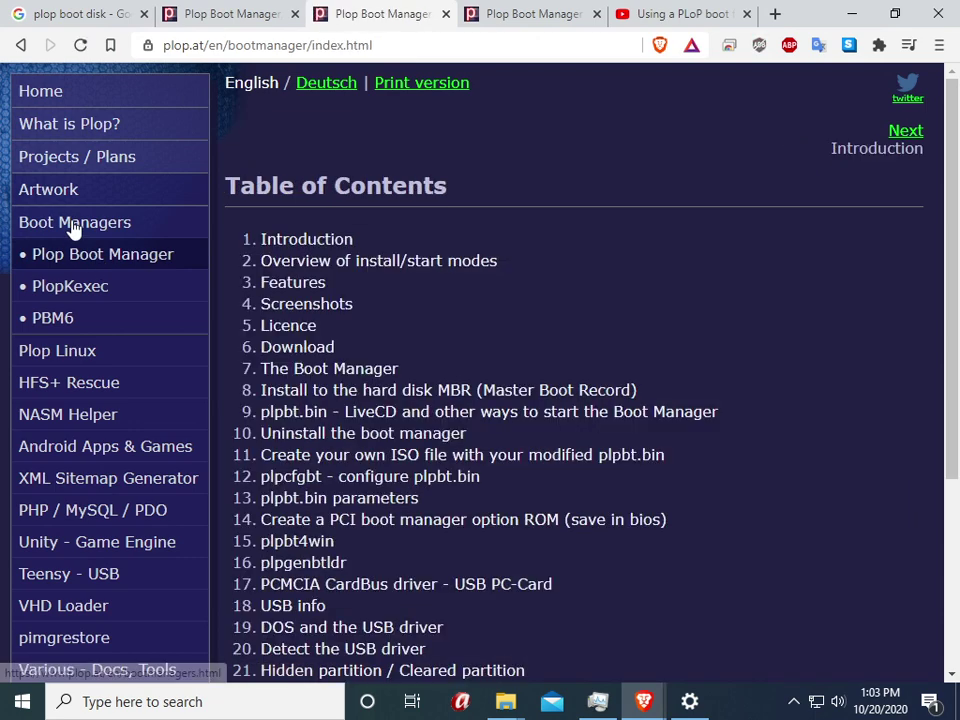
left_click(72, 225)
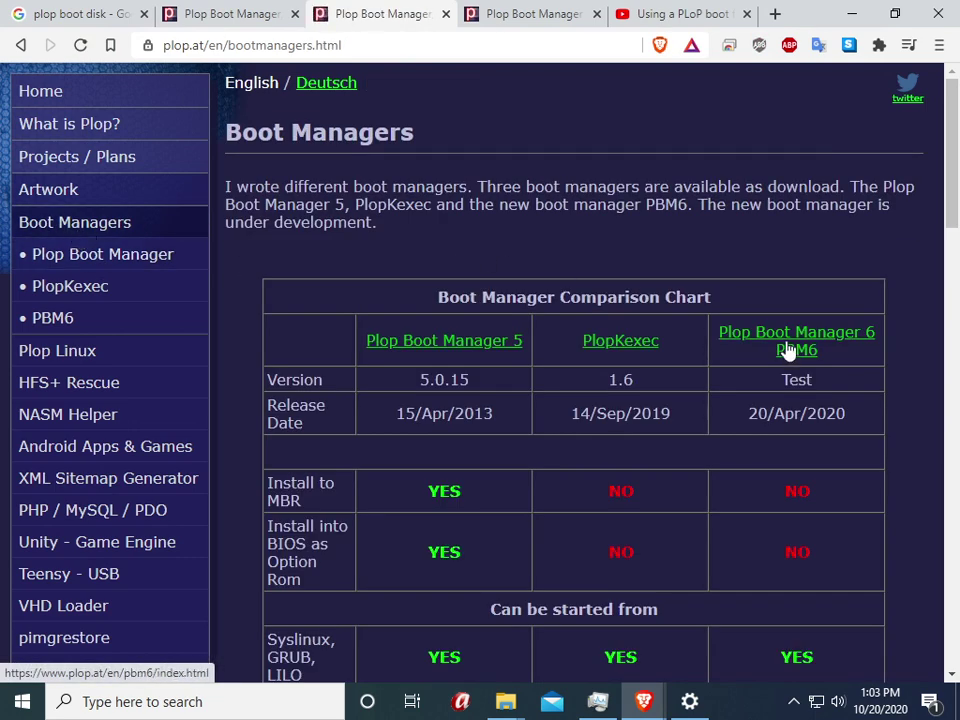
left_click(790, 344)
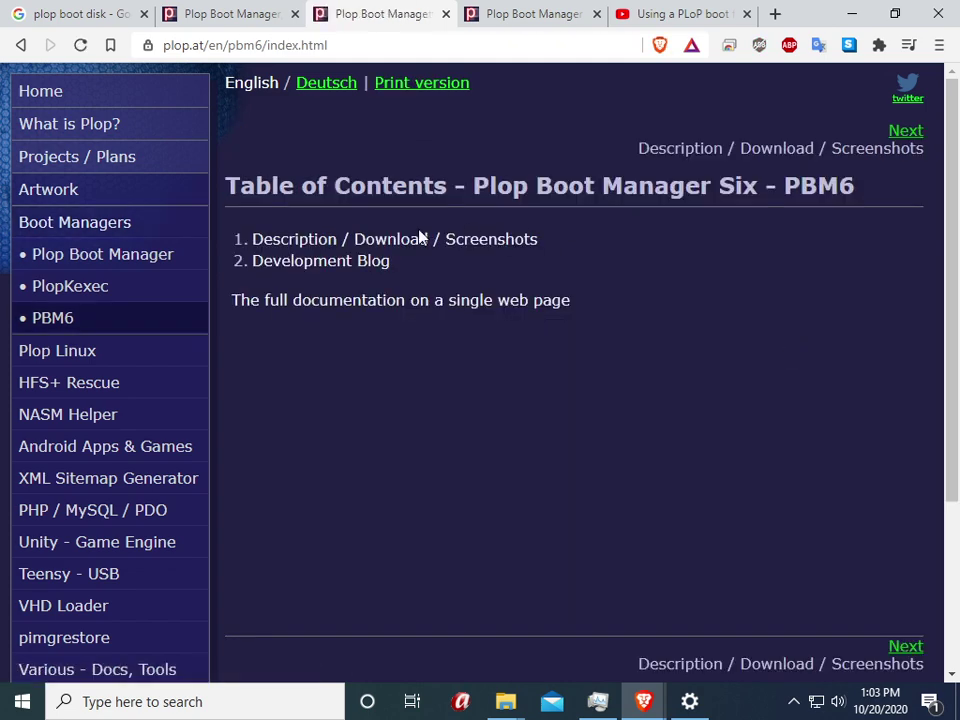
left_click(381, 241)
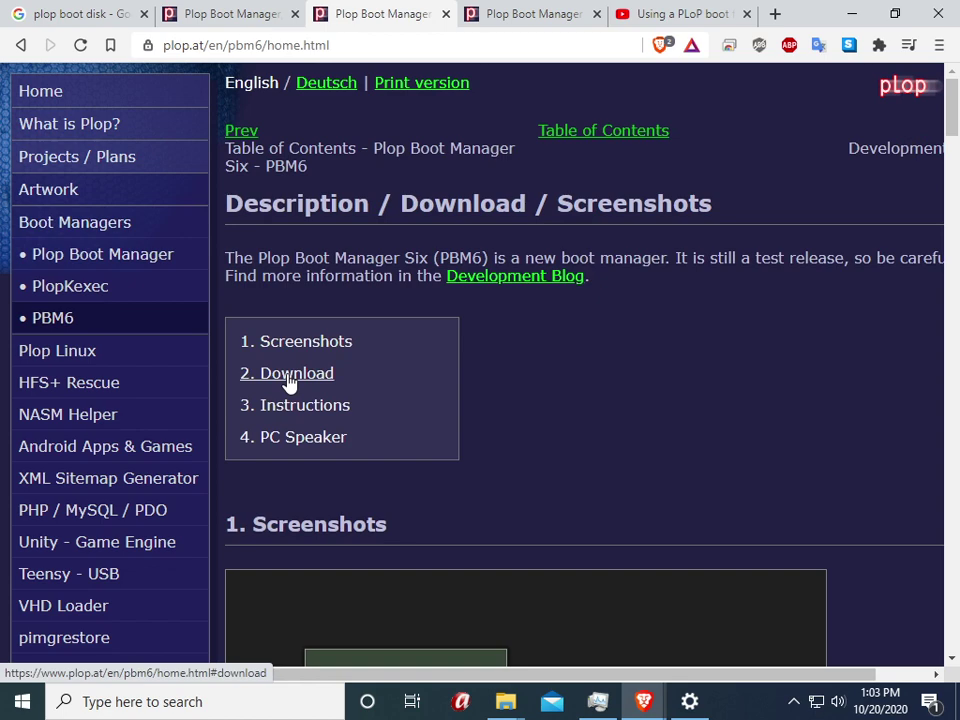
left_click(289, 374)
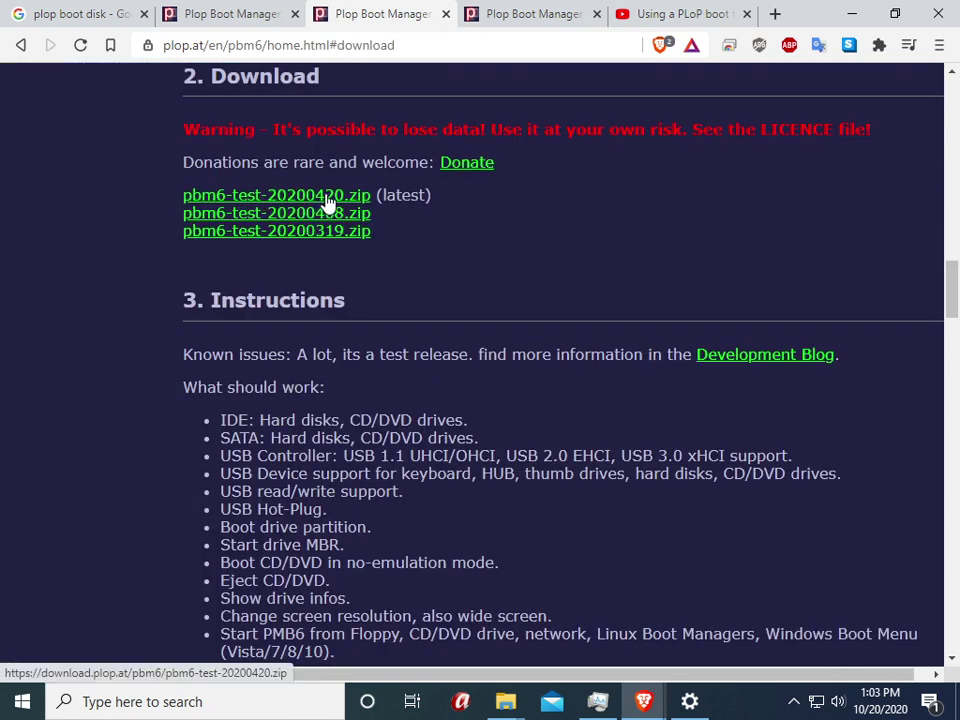
left_click(507, 708)
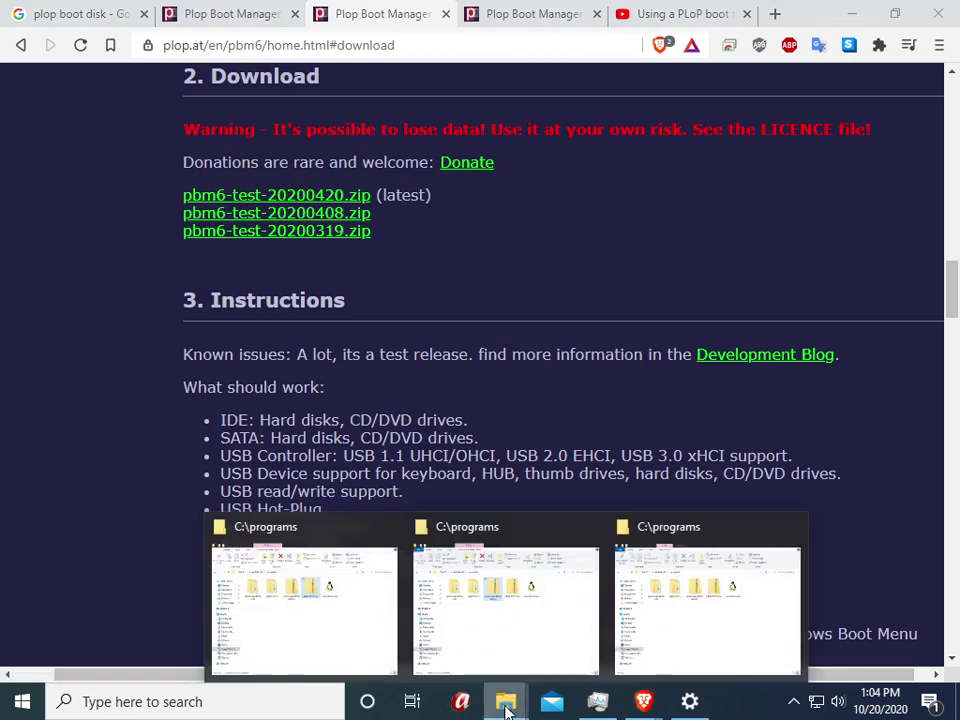
- Bring up C:\programs and open the nested pbm6-test-20200420 folder
mouse_move(672, 617)
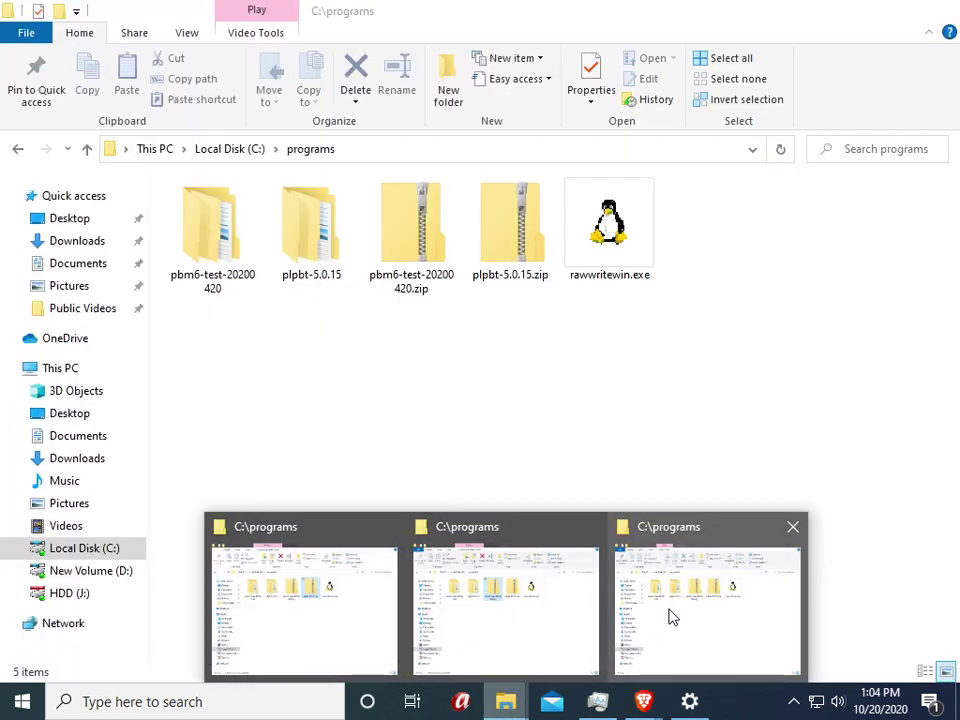
left_click(672, 617)
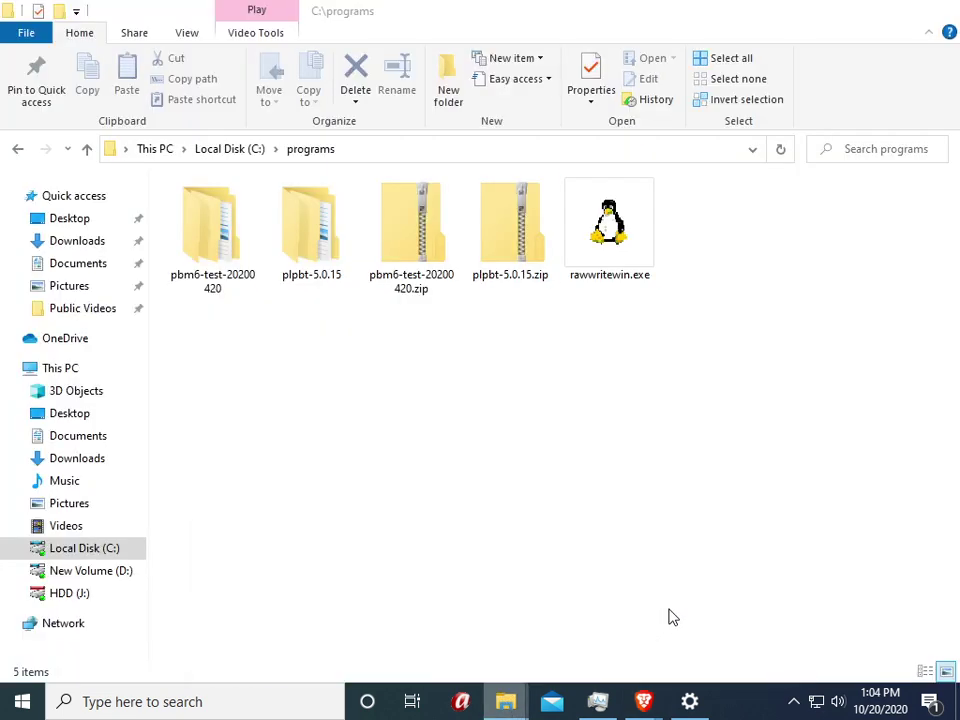
right_click(420, 236)
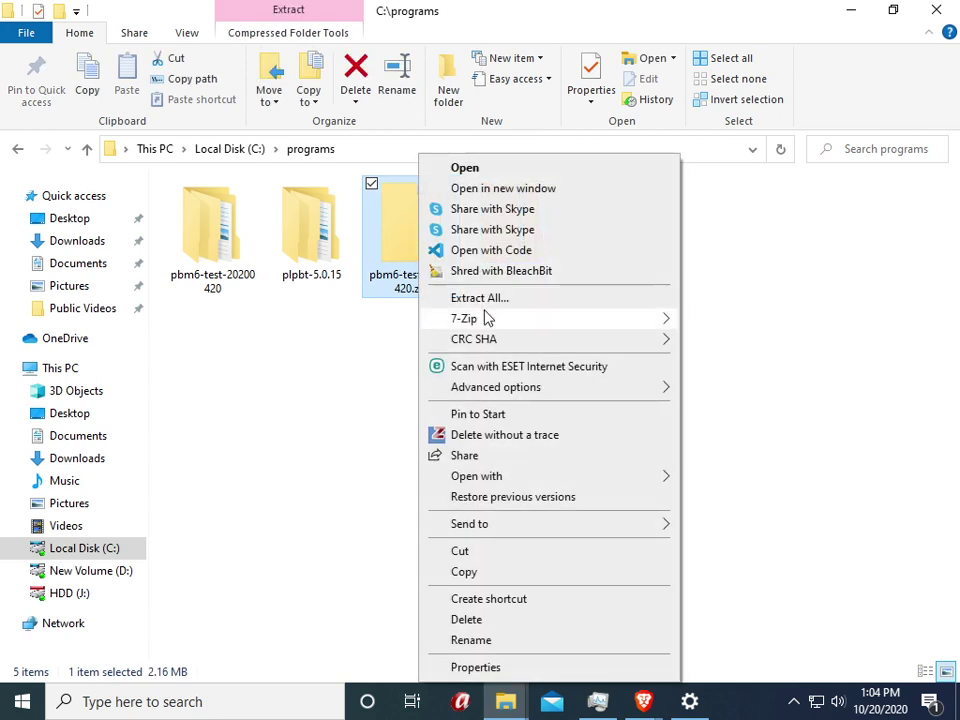
left_click(304, 407)
double_click(198, 245)
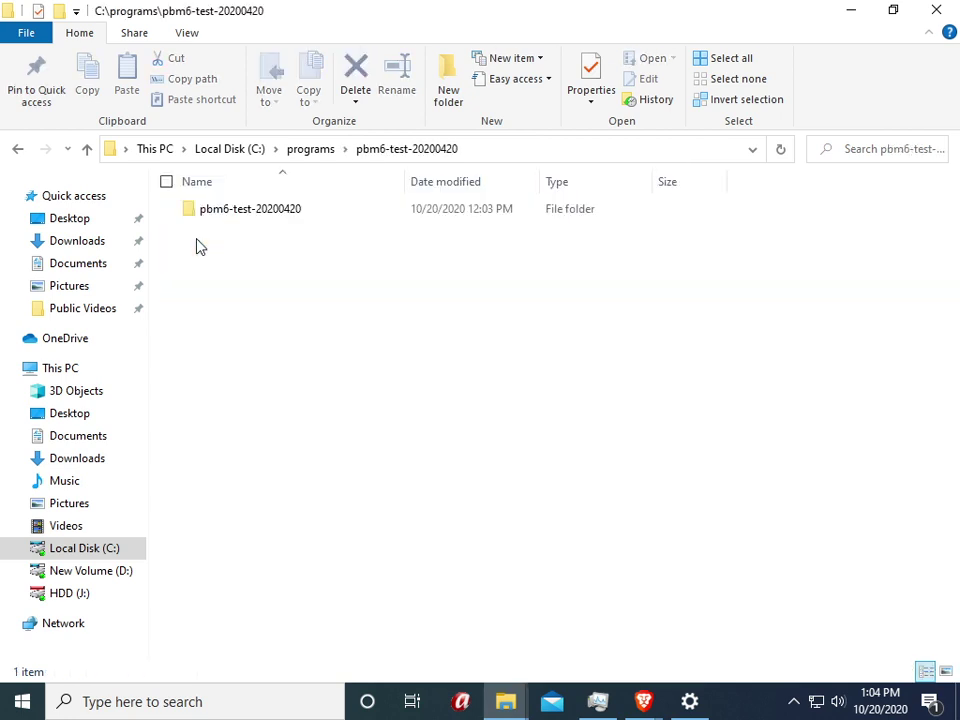
double_click(221, 212)
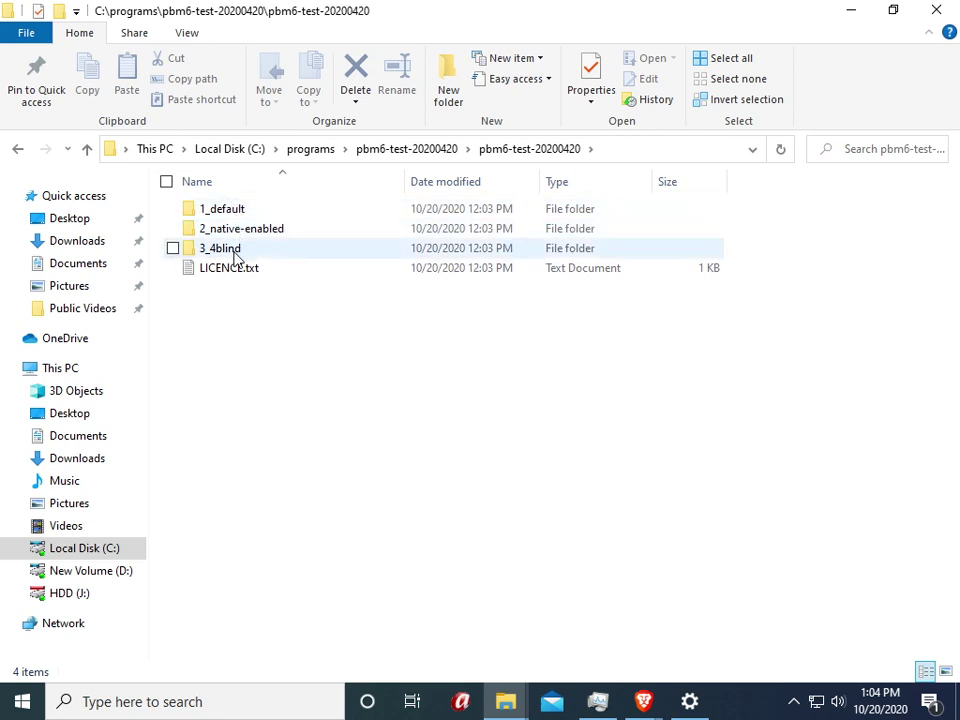
- Browse the 3_4blind and 1_default variants, then return to C:\programs and relaunch RawWrite
double_click(235, 257)
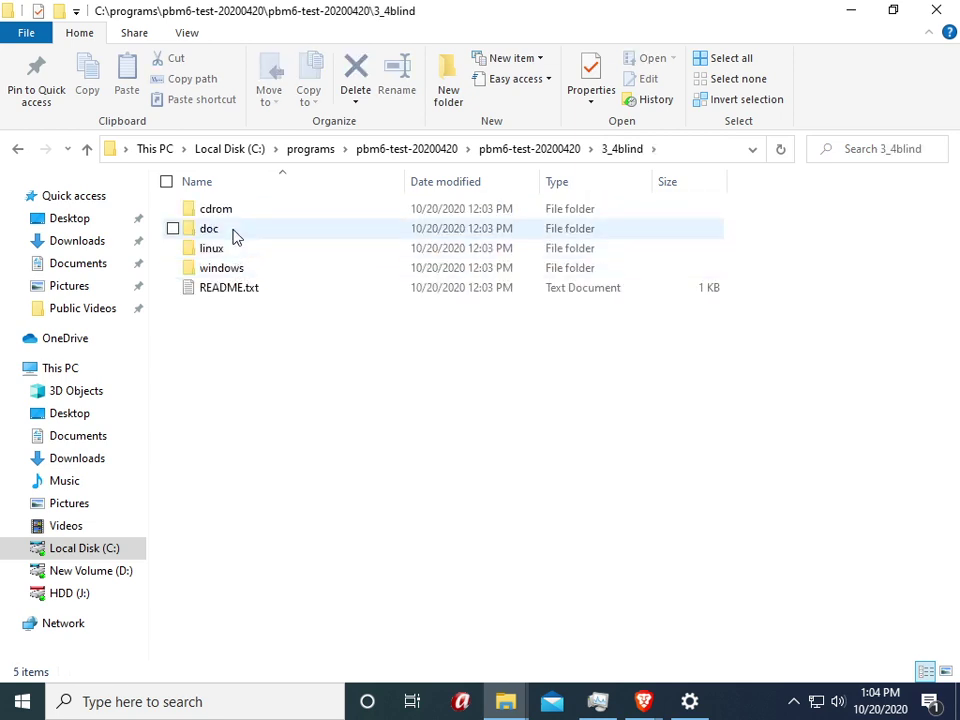
left_click(537, 152)
double_click(266, 214)
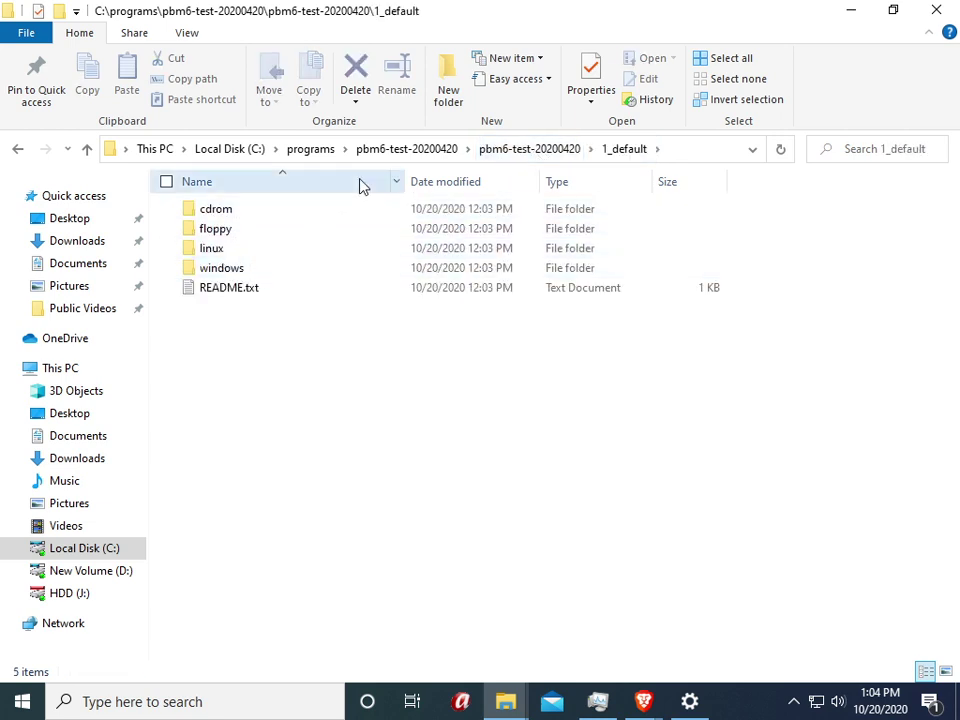
left_click(313, 154)
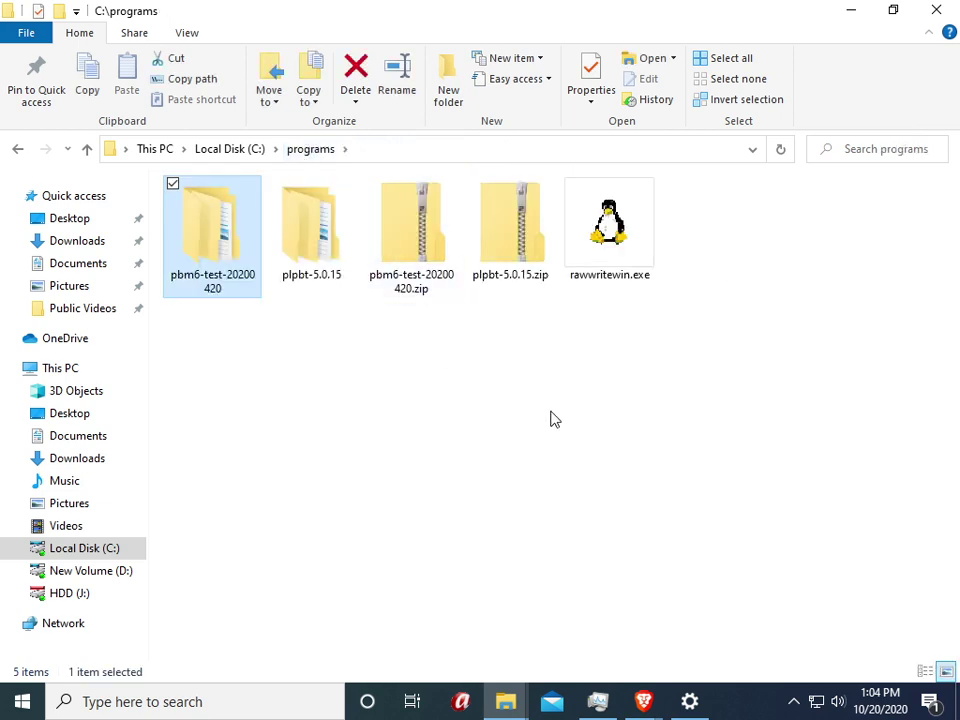
left_click(610, 229)
double_click(610, 229)
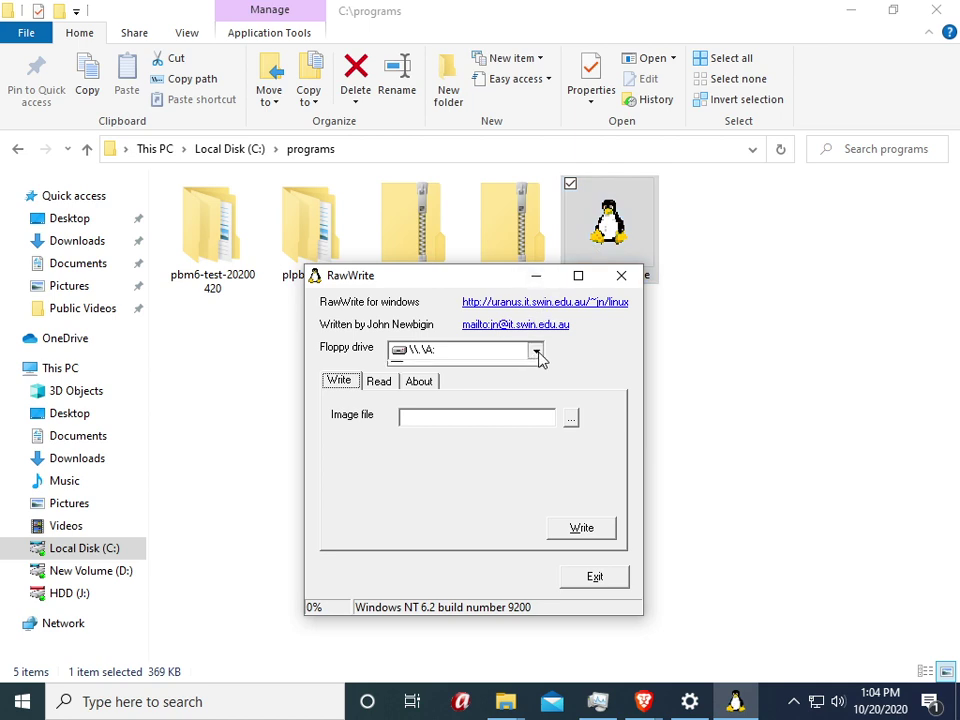
- Set the target floppy drive to \\.\B:
left_click(537, 356)
left_click(431, 385)
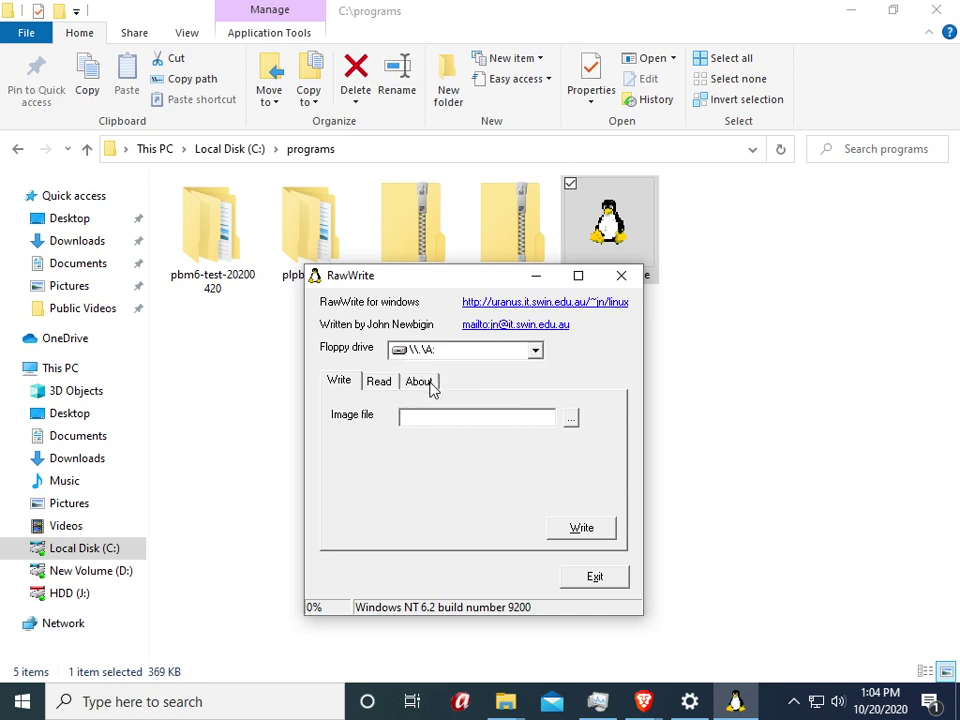
left_click(338, 384)
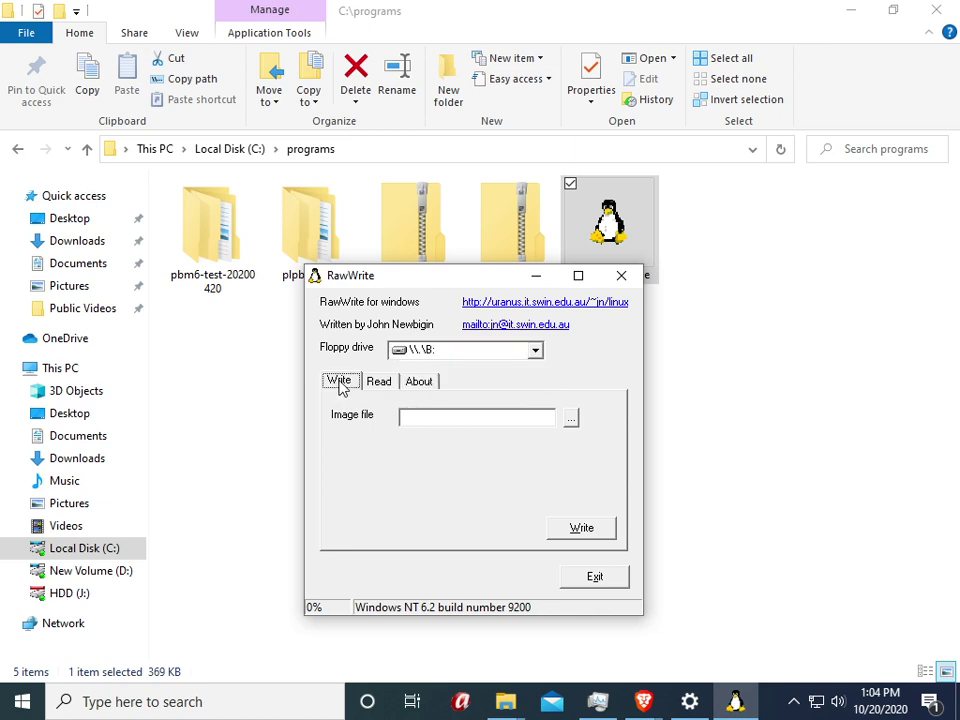
- Select pbm6.img from programs\pbm6-test-20200420\pbm6-test-20200420\1_default\floppy as the image file
left_click(570, 419)
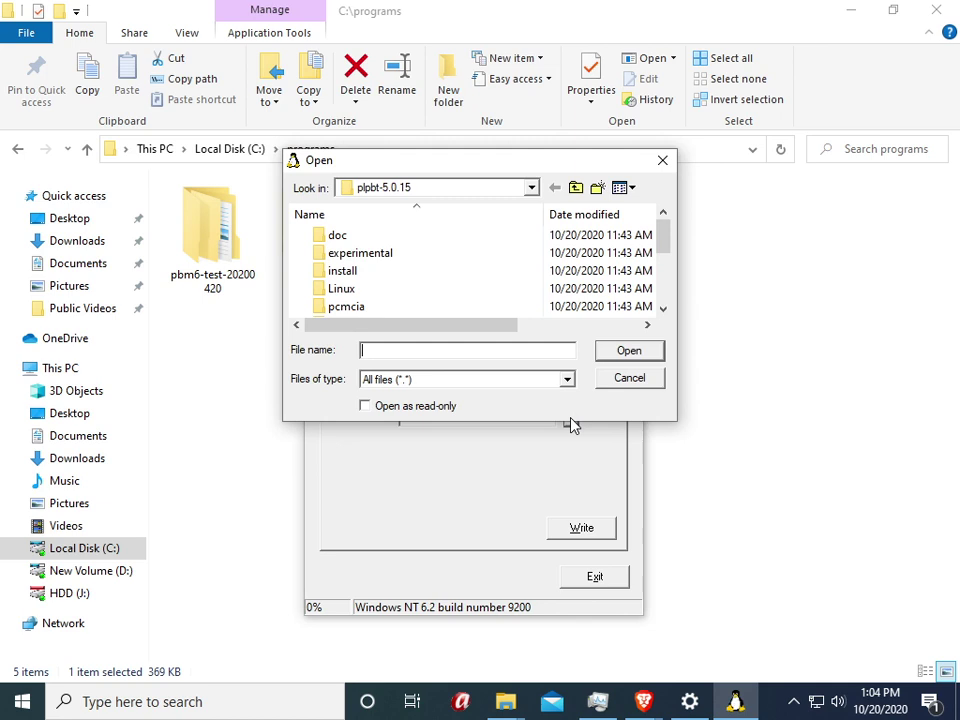
left_click(531, 187)
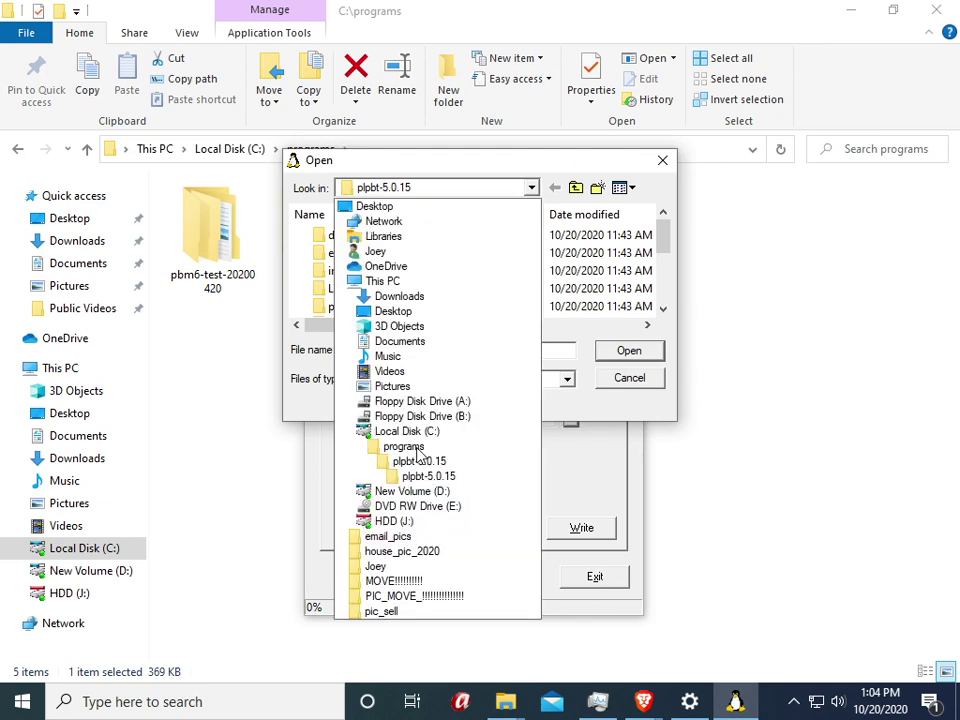
left_click(416, 447)
double_click(383, 293)
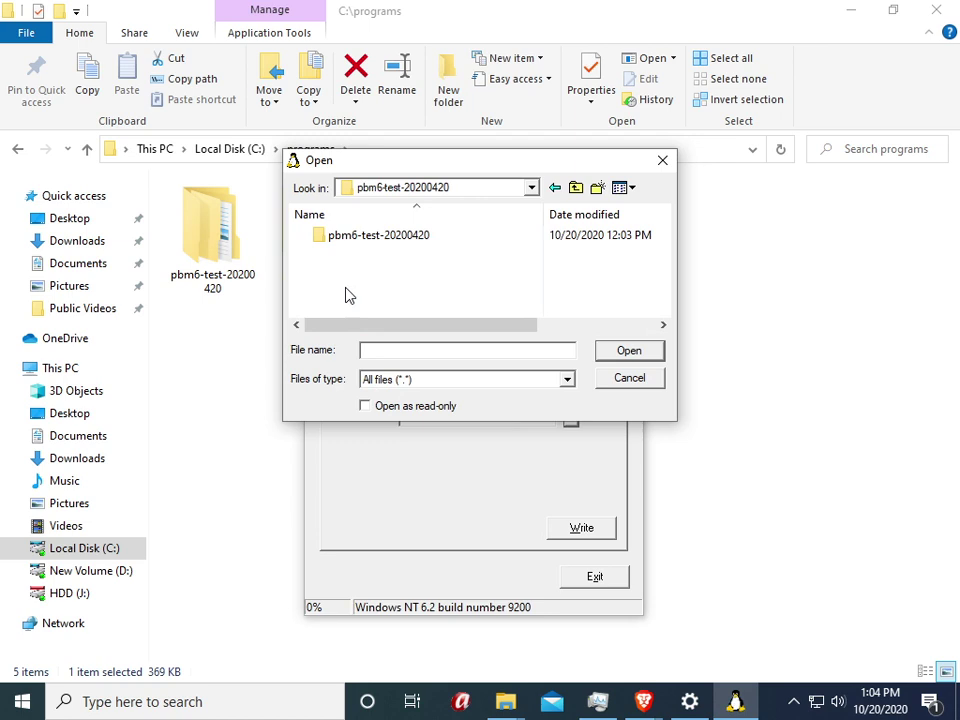
double_click(365, 238)
double_click(362, 238)
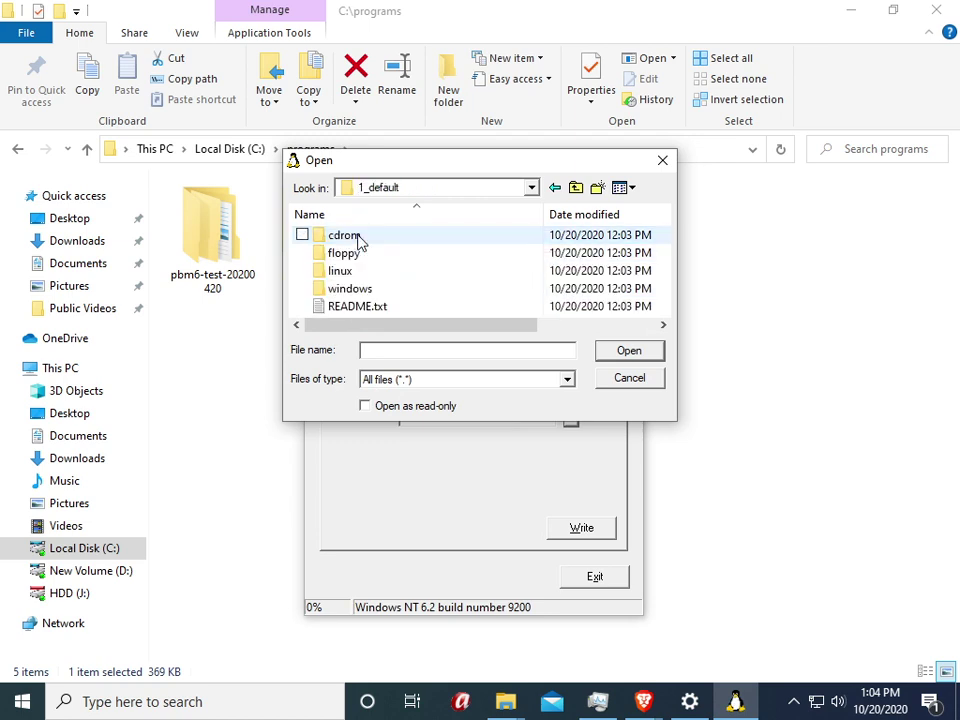
double_click(358, 254)
left_click(350, 238)
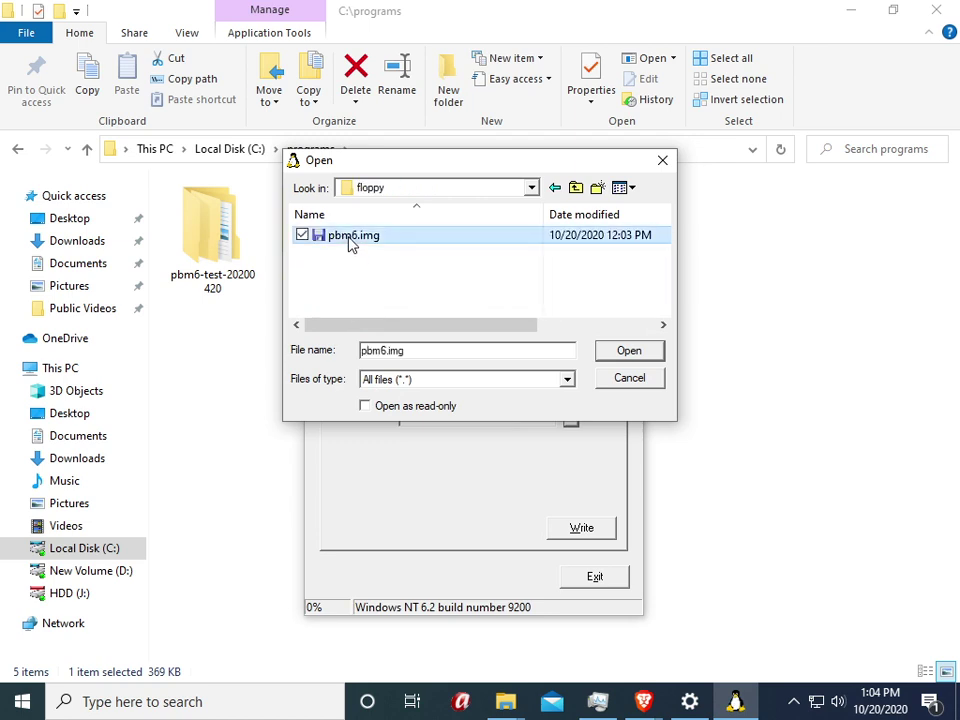
- Load pbm6.img, write it to drive B:, dismiss the Error 32, then retry the write
left_click(630, 357)
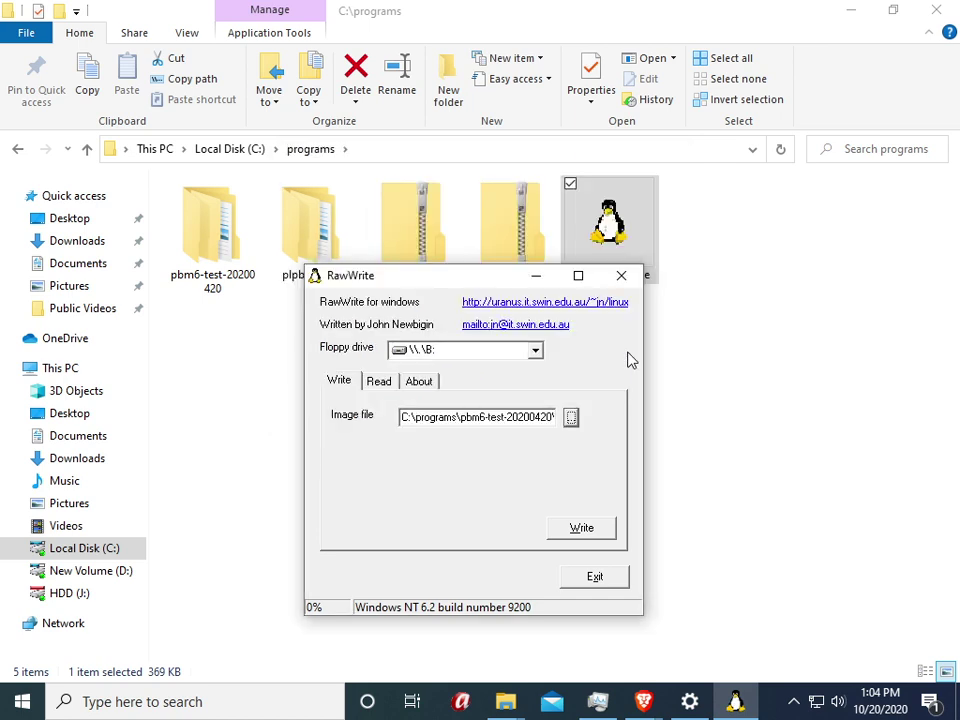
left_click(588, 537)
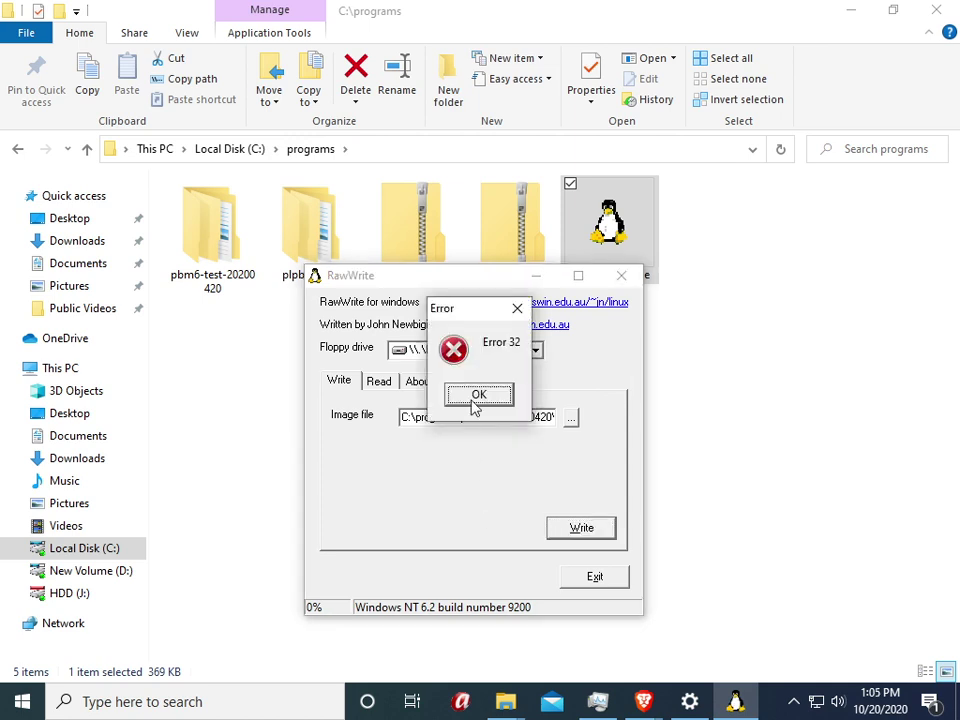
left_click(478, 396)
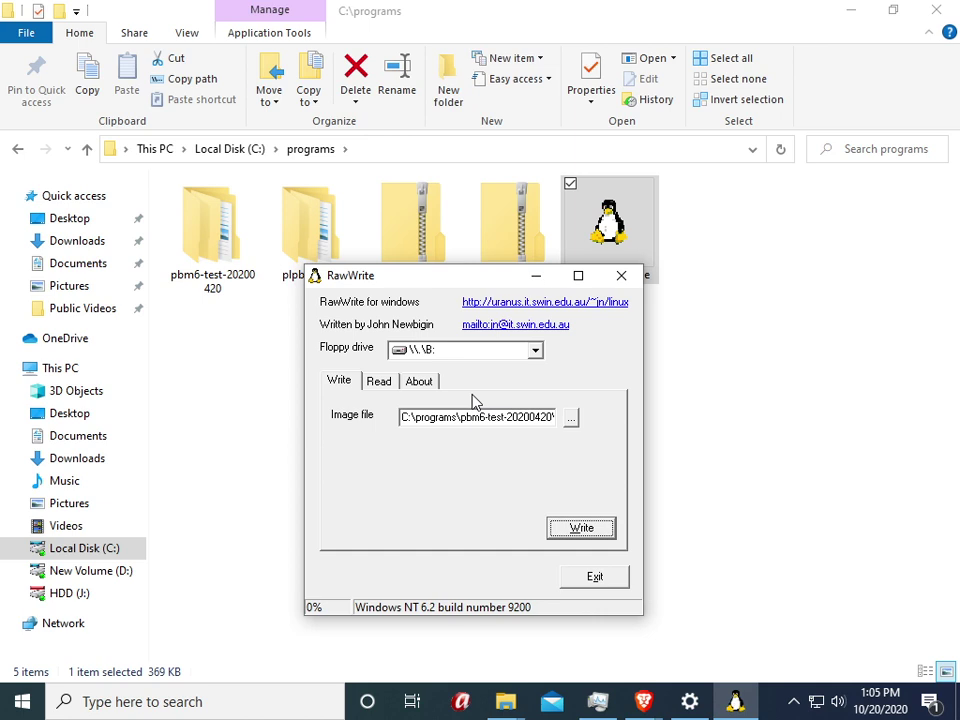
left_click(580, 527)
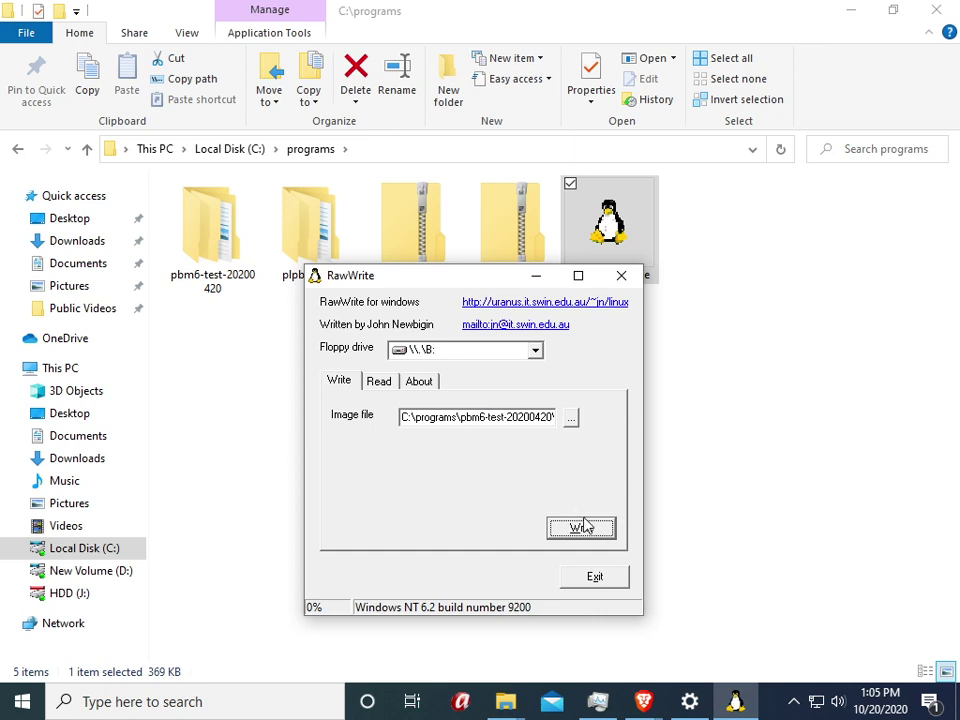